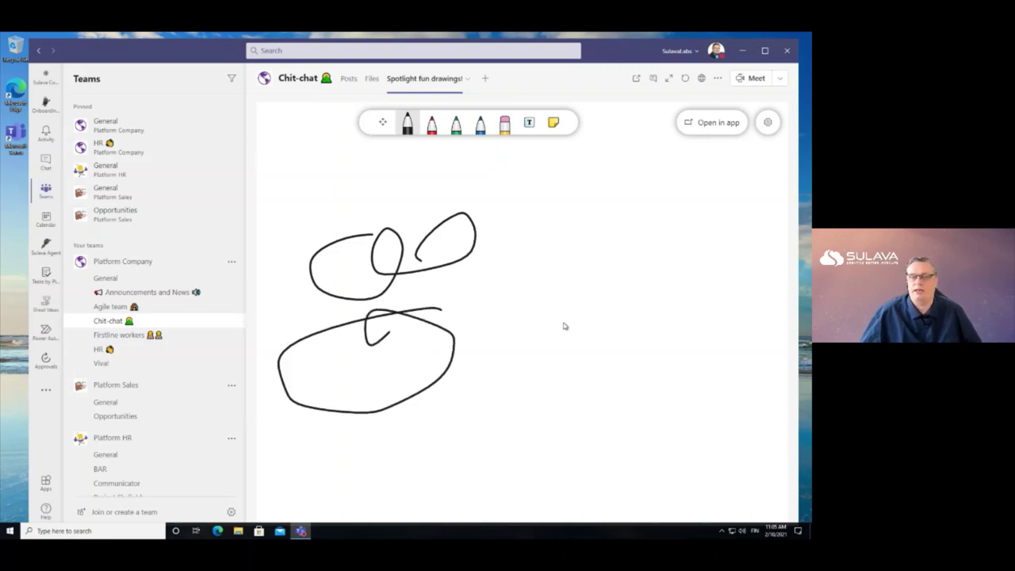
Draw a black freehand stroke beside the existing shapes on the whiteboard, and check the board list on the Microsoft Whiteboard site in the browser
mouse_move(563, 322)
left_mouse_down()
mouse_move(547, 222)
mouse_move(567, 202)
left_mouse_up()
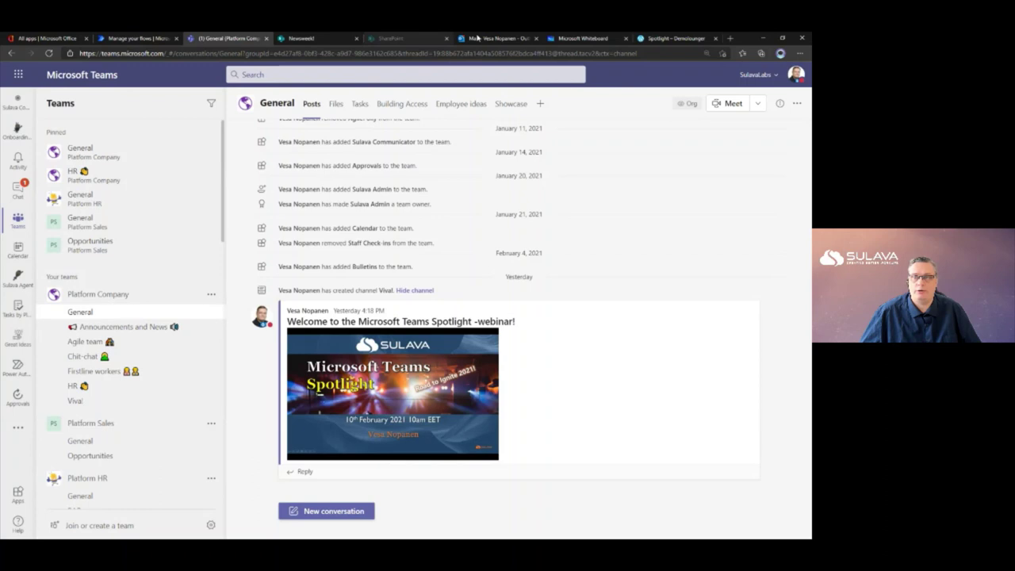
left_click(583, 38)
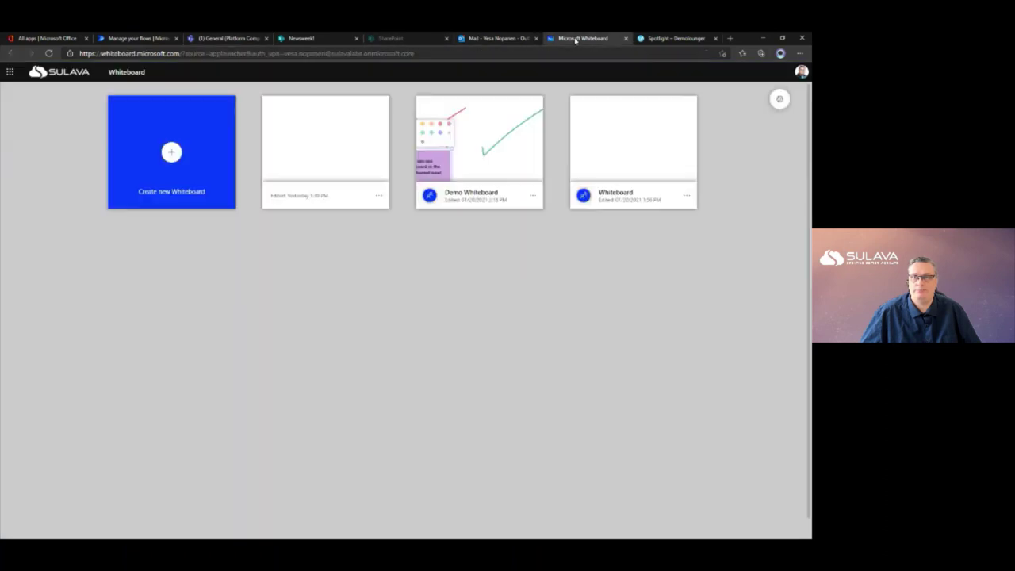
left_click(176, 119)
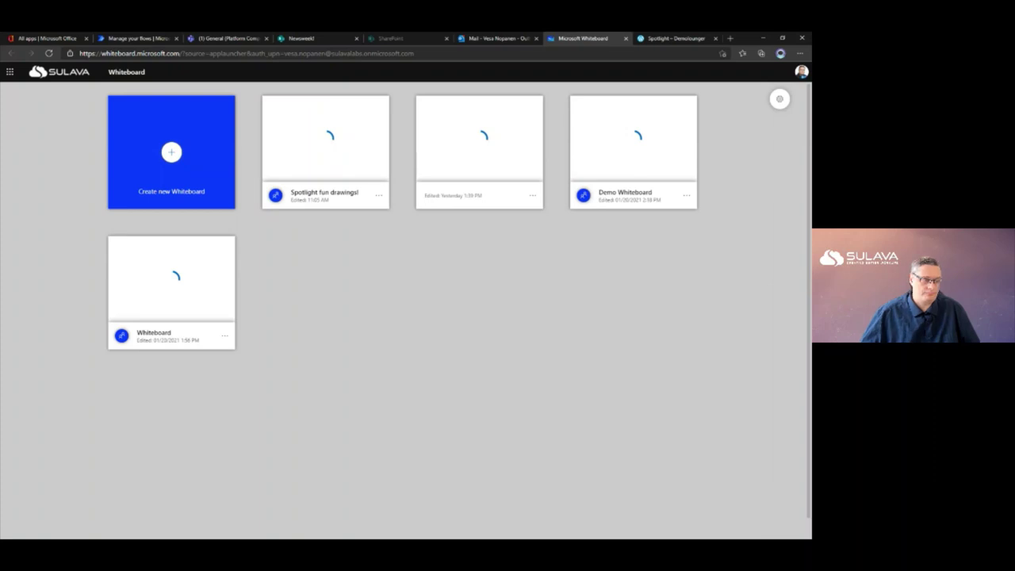
Return to the Teams desktop app and pop out Chit-chat's "Spotlight fun drawings!" whiteboard into its own moved and enlarged window
key("alt+Tab")
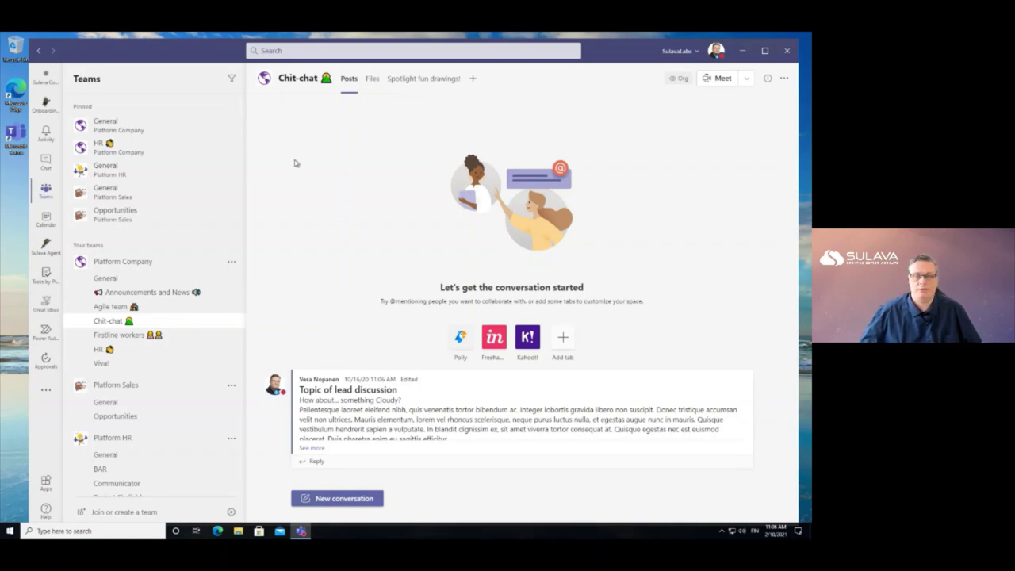
left_click(426, 82)
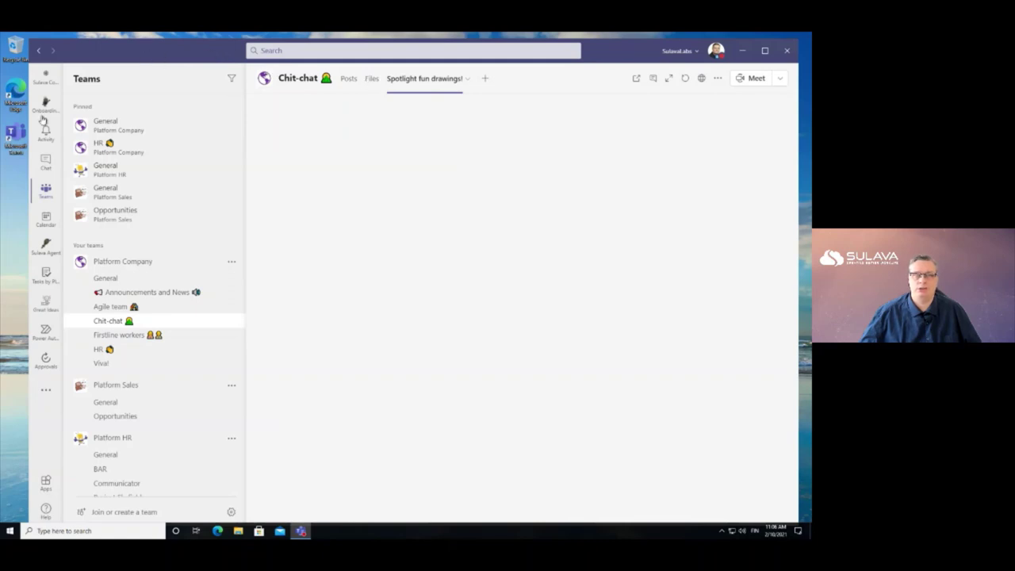
left_click(635, 79)
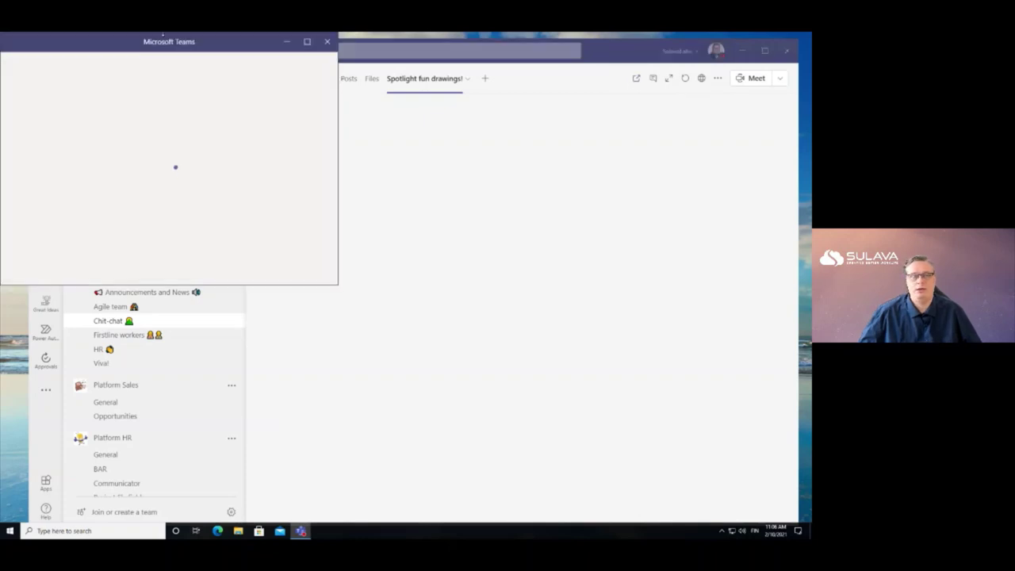
left_click_drag(98, 39, 533, 87)
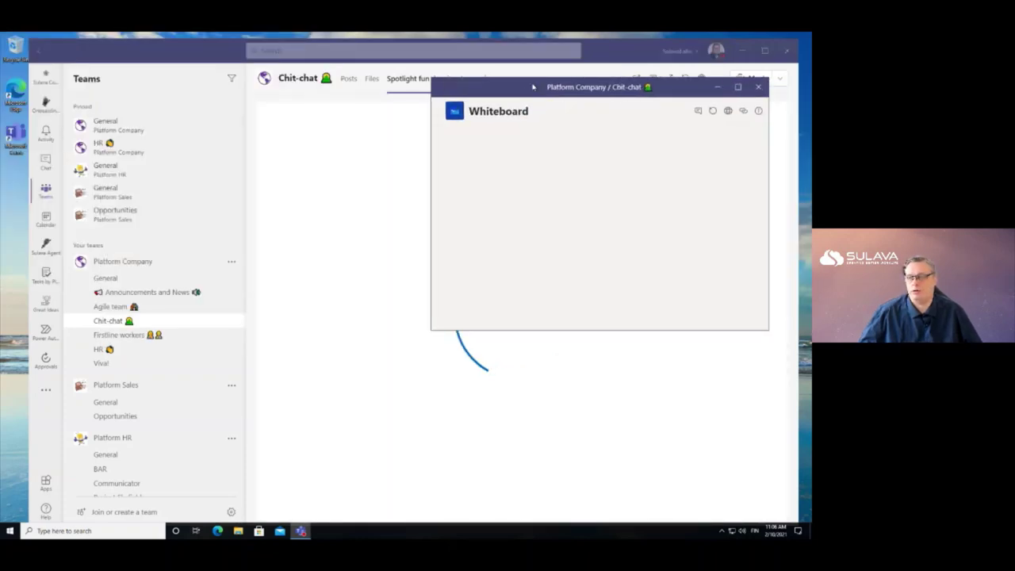
left_click_drag(533, 87, 570, 85)
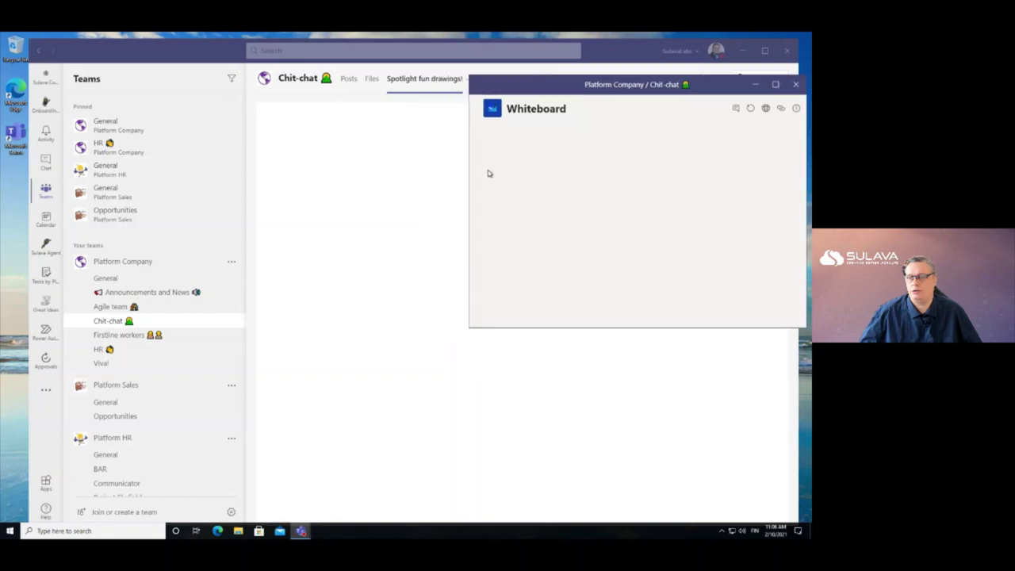
left_click_drag(470, 325, 352, 462)
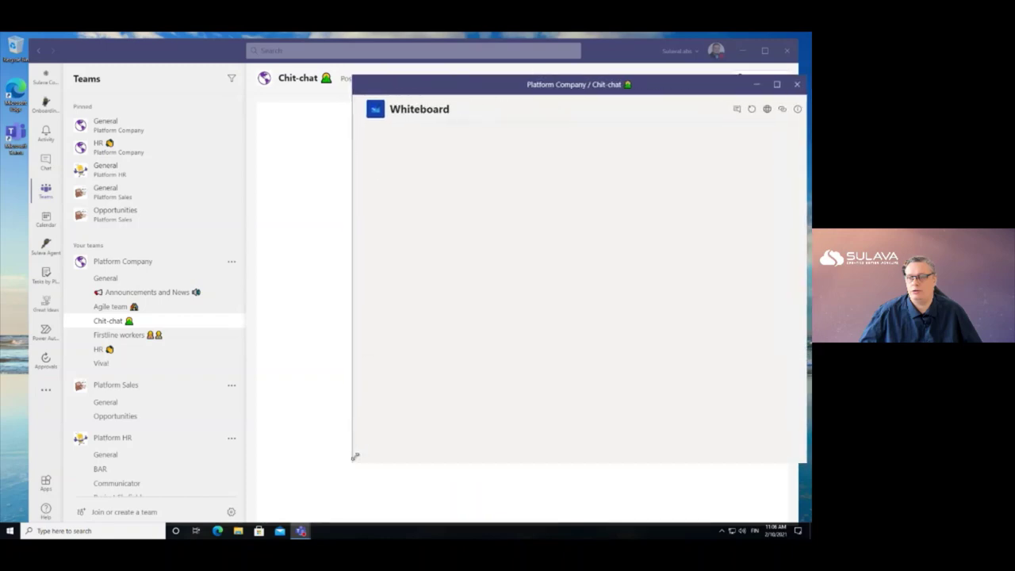
Pop out the Tasks by Planner and To Do app, place it beside the Whiteboard window, and close both pop-outs
left_click(329, 103)
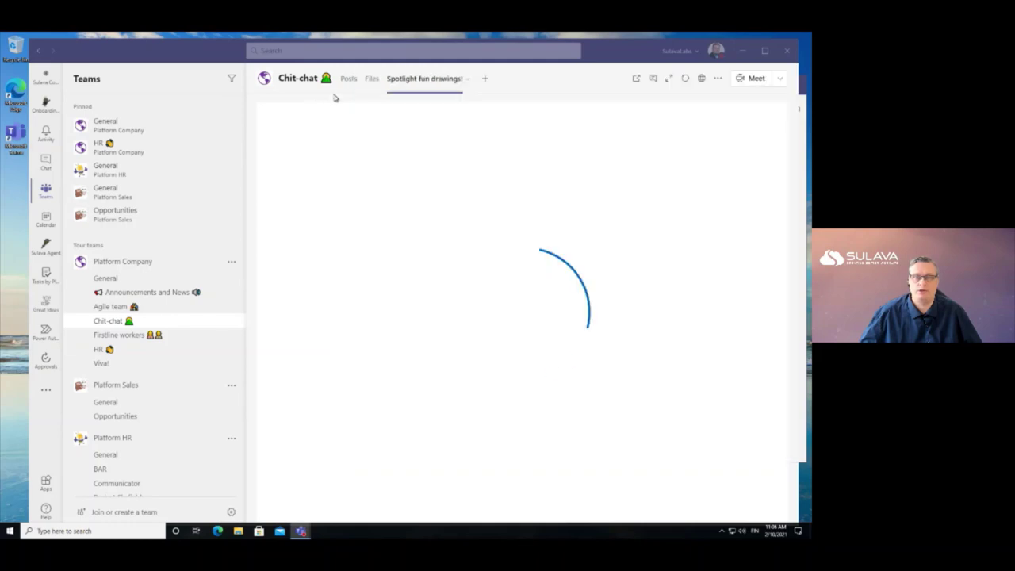
left_click(353, 82)
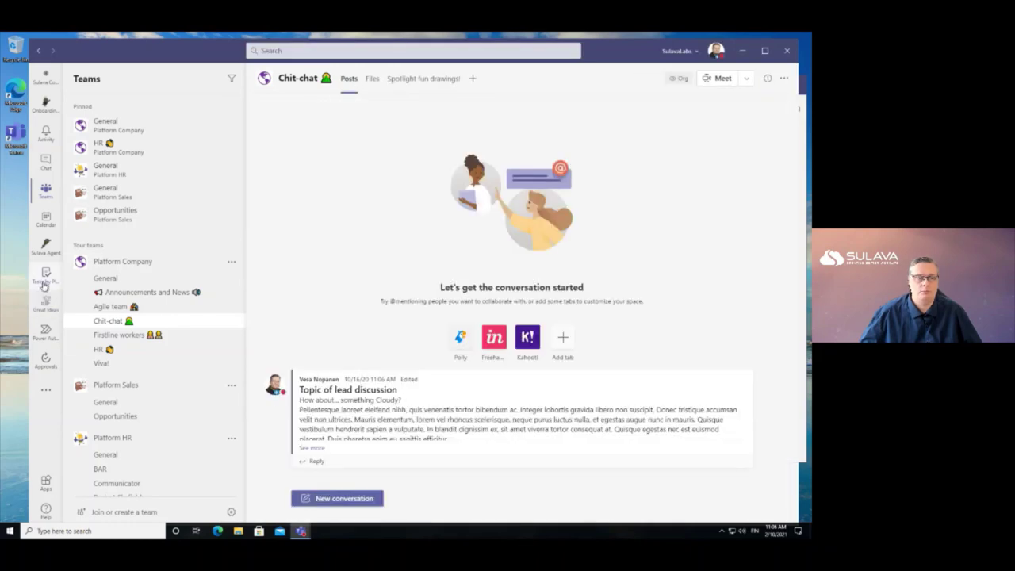
right_click(46, 276)
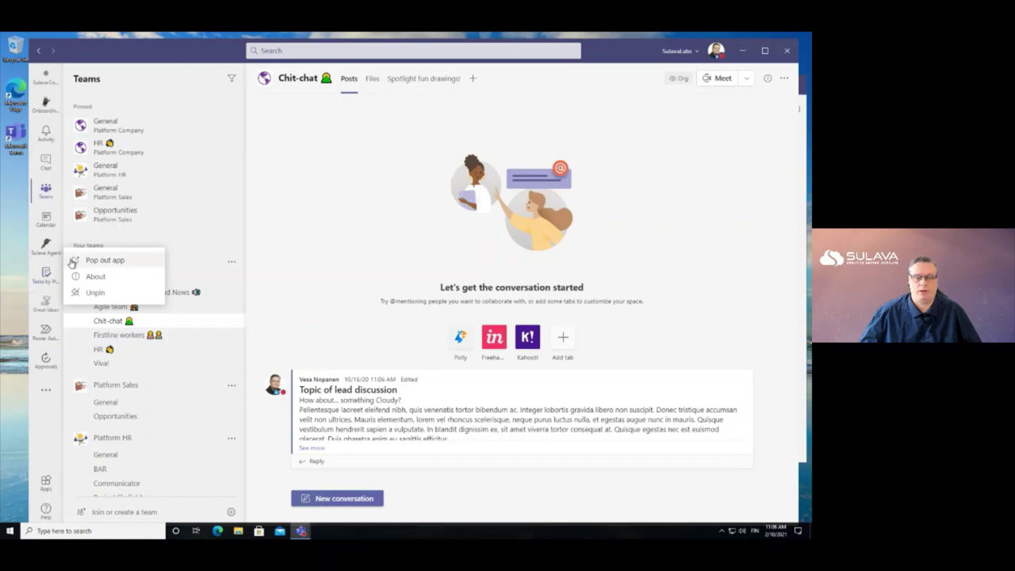
left_click(73, 263)
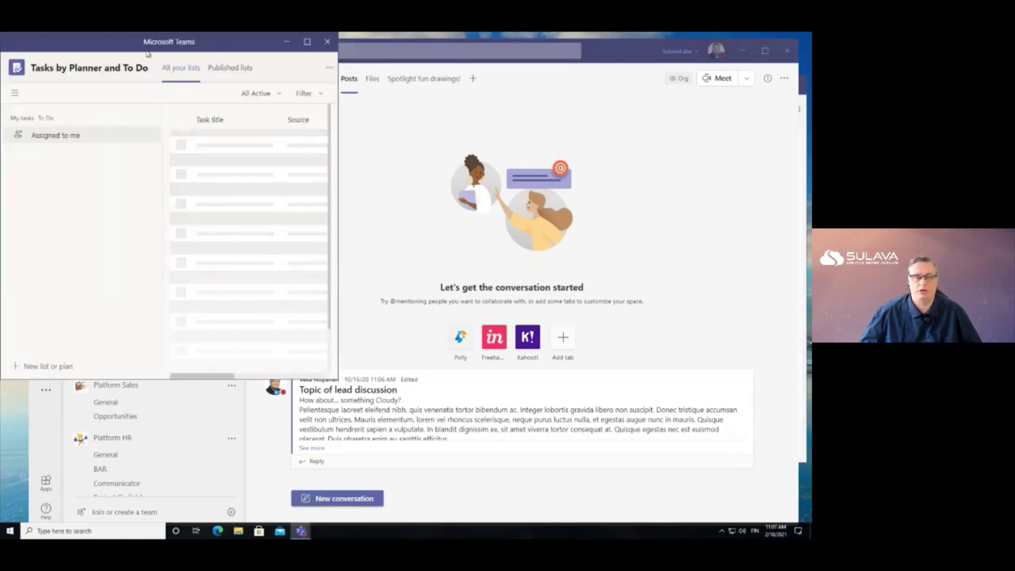
left_click_drag(146, 53, 125, 99)
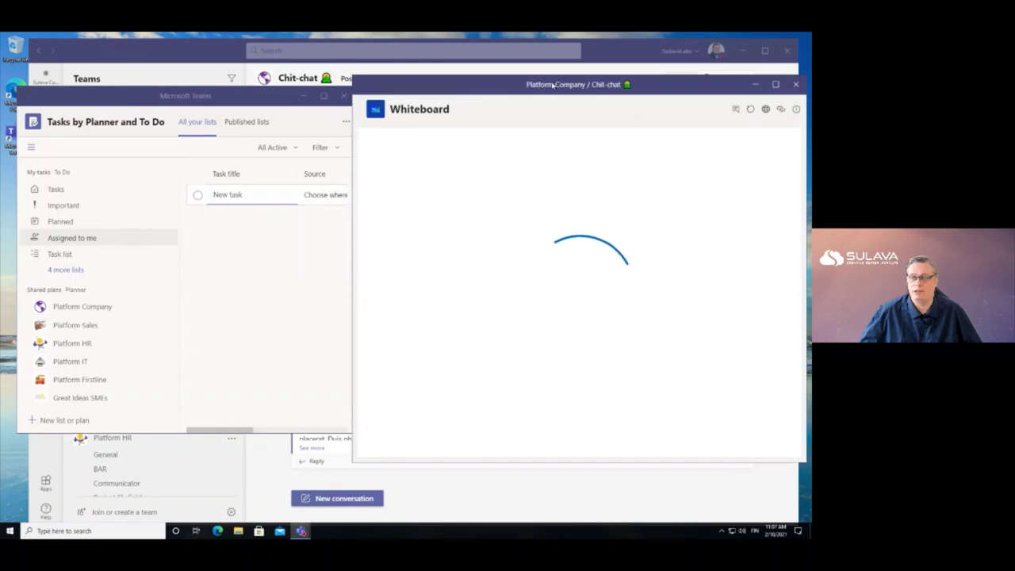
mouse_move(553, 85)
left_mouse_down()
mouse_move(562, 79)
mouse_move(551, 74)
left_mouse_up()
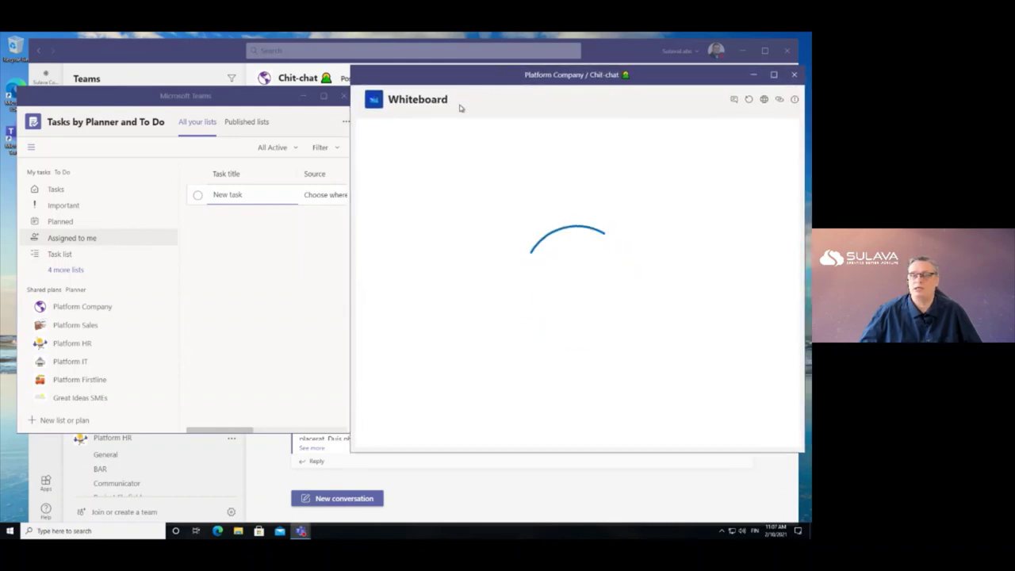
left_click_drag(439, 76, 443, 75)
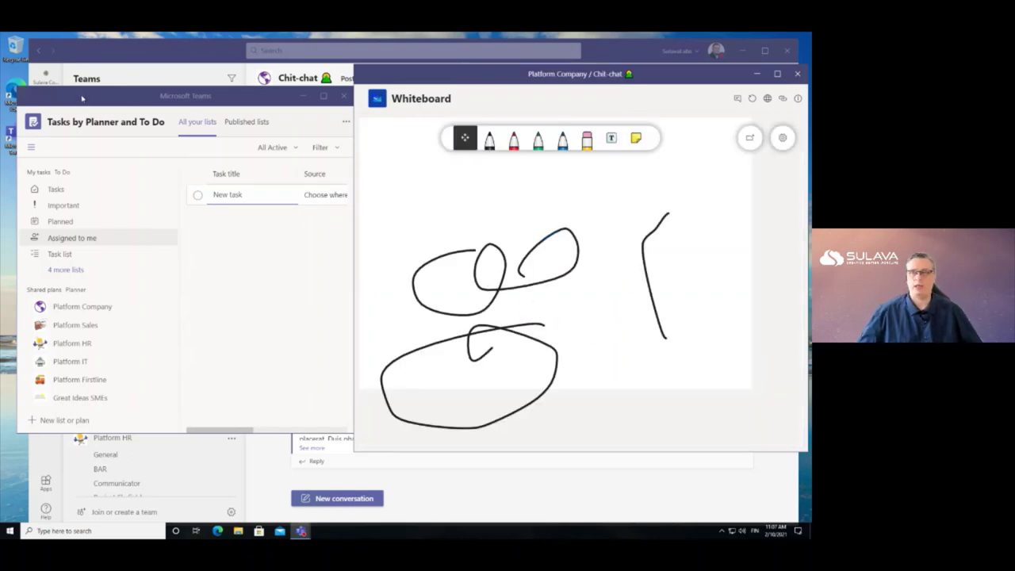
left_click(798, 73)
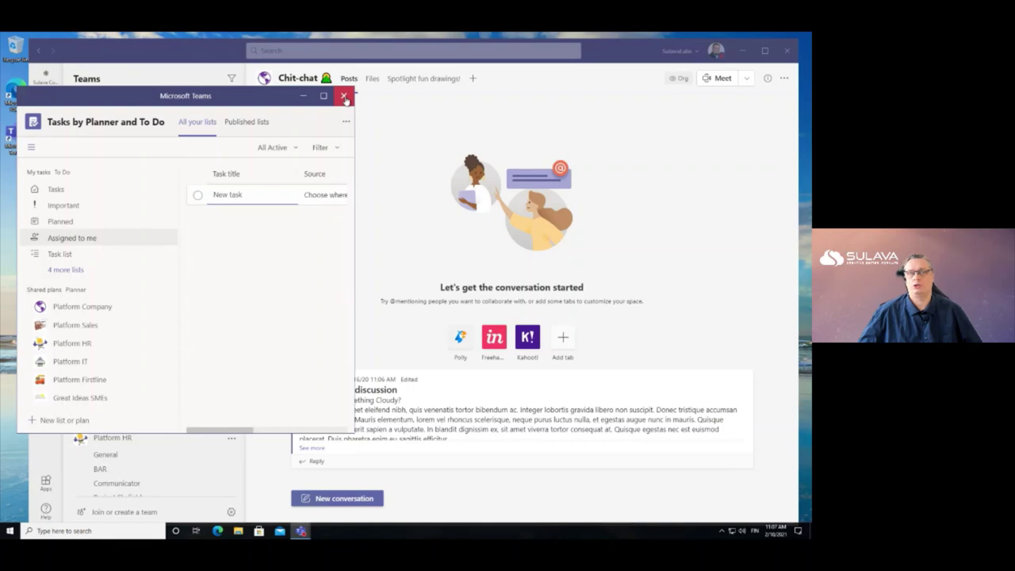
Pop out the Onboarding You! app, show its Personal Info page, and close its window
right_click(45, 75)
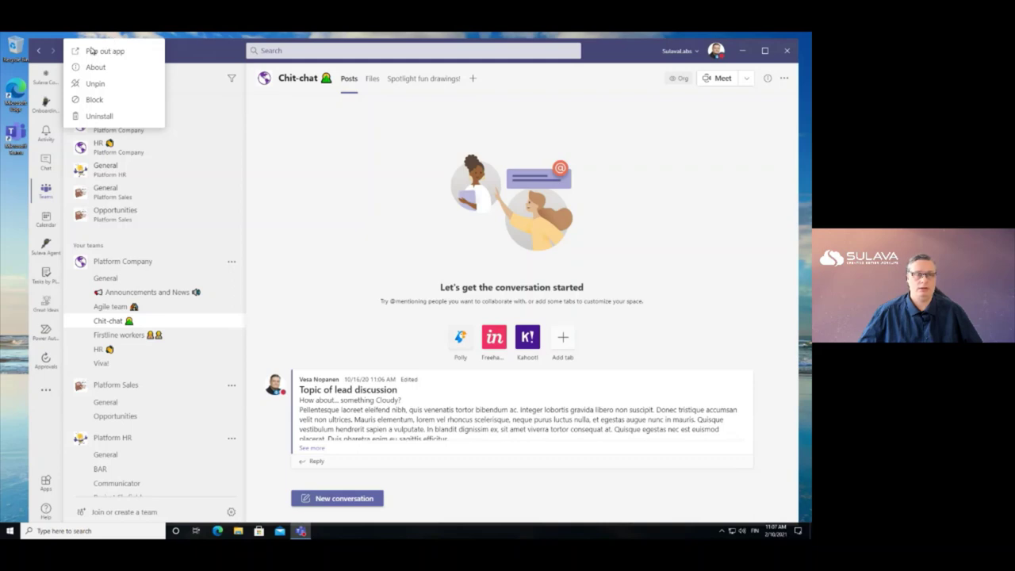
right_click(46, 100)
left_click(103, 74)
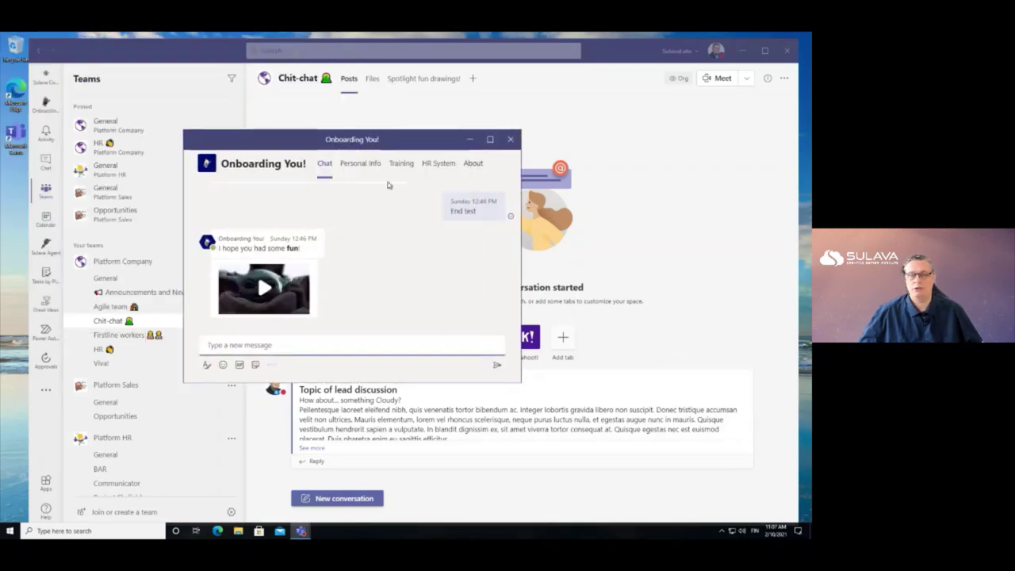
left_click(358, 165)
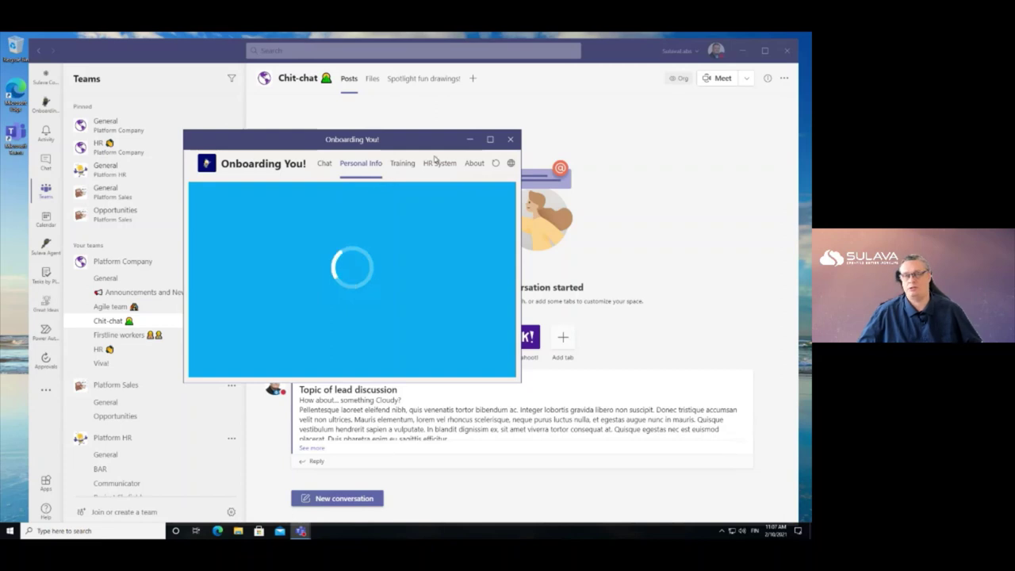
left_click(512, 140)
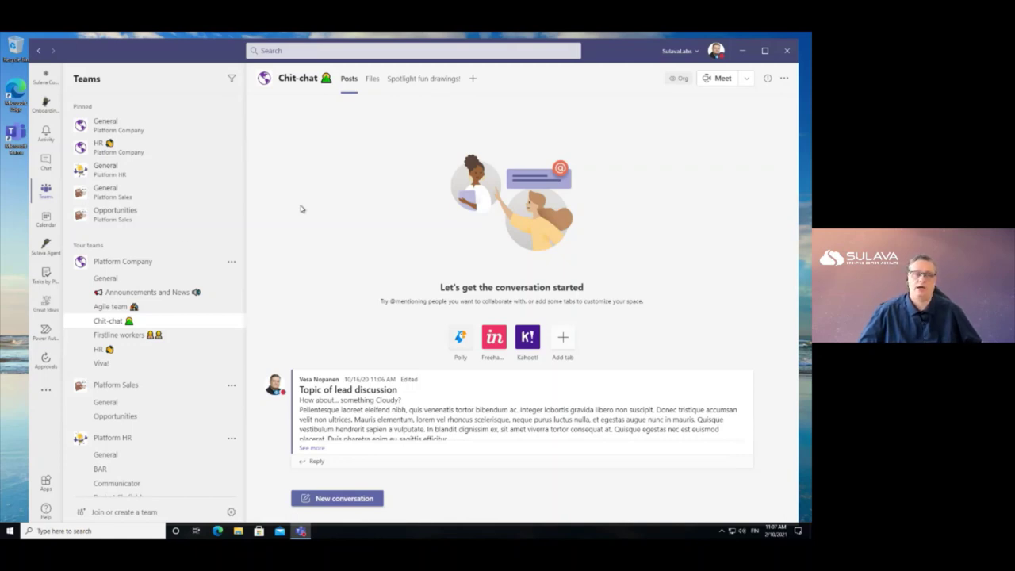
View Platform Company's General and Agile team channels, and switch to Teams in the browser to read the Sulava Admin chat
left_click(136, 285)
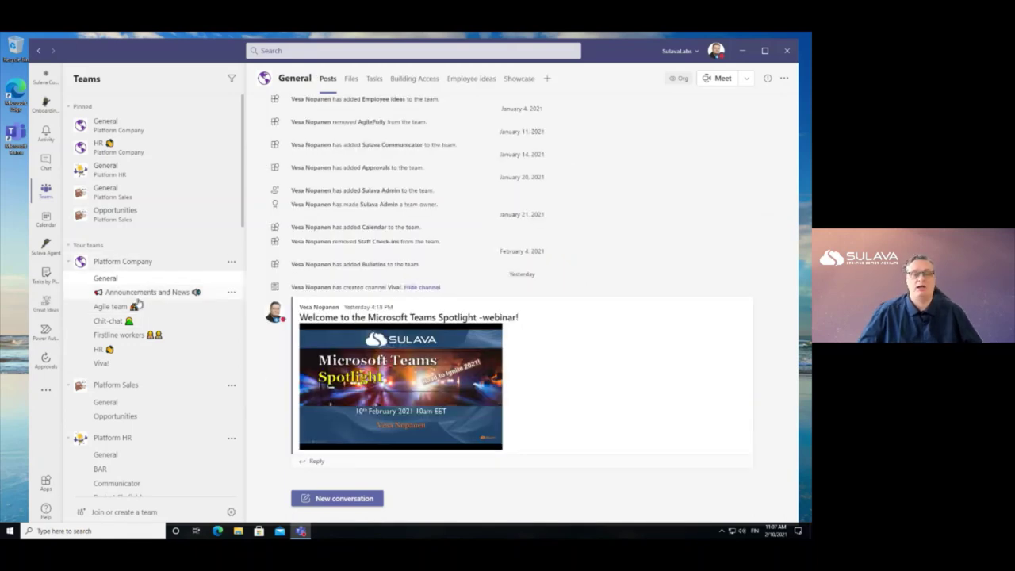
left_click(123, 306)
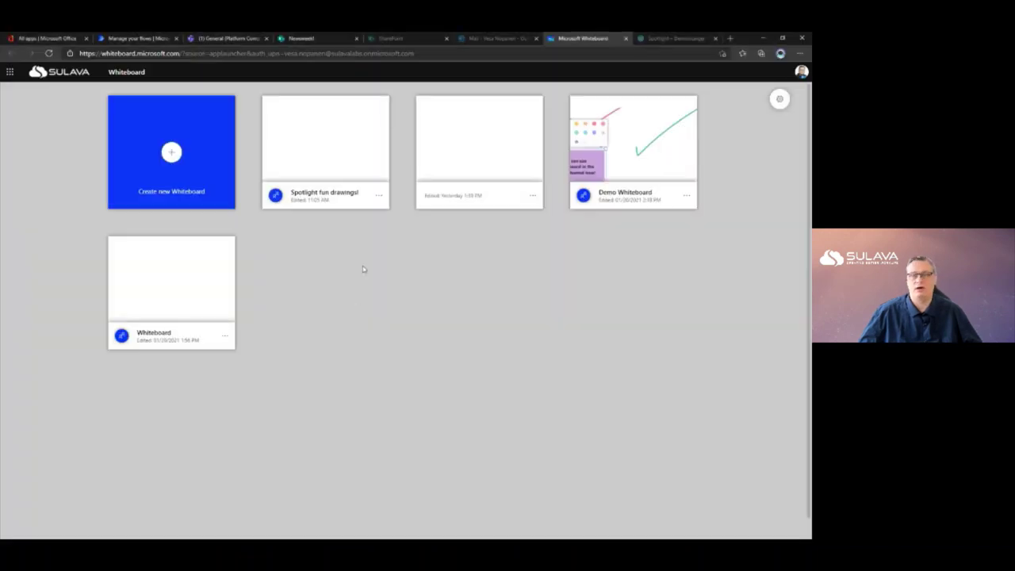
left_click(208, 39)
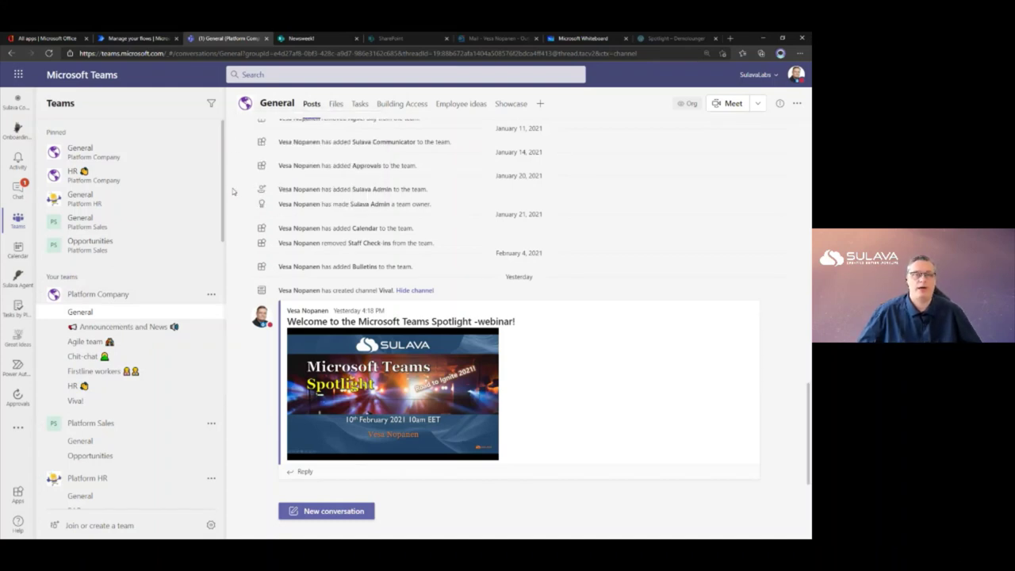
left_click(19, 189)
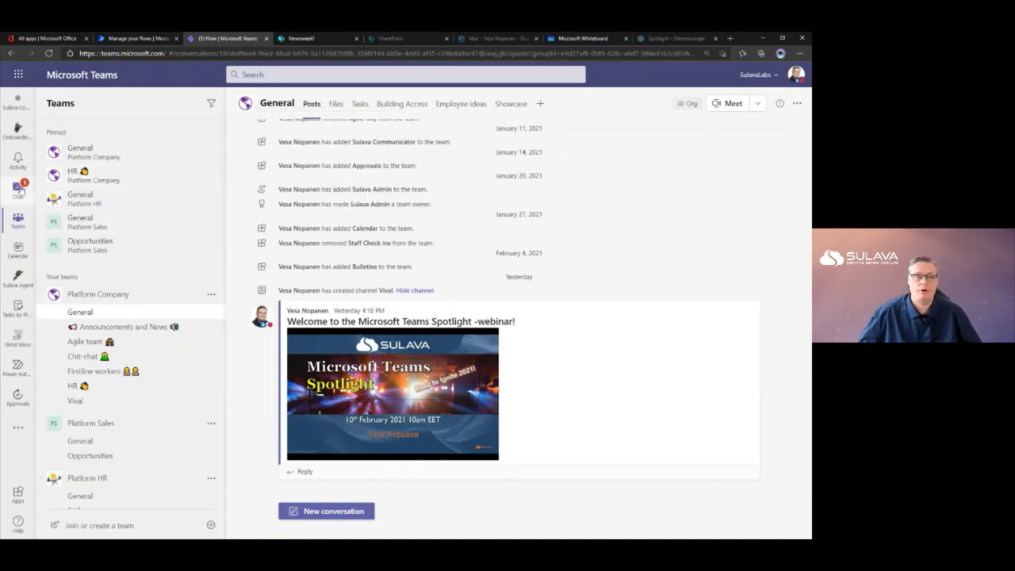
left_click(95, 293)
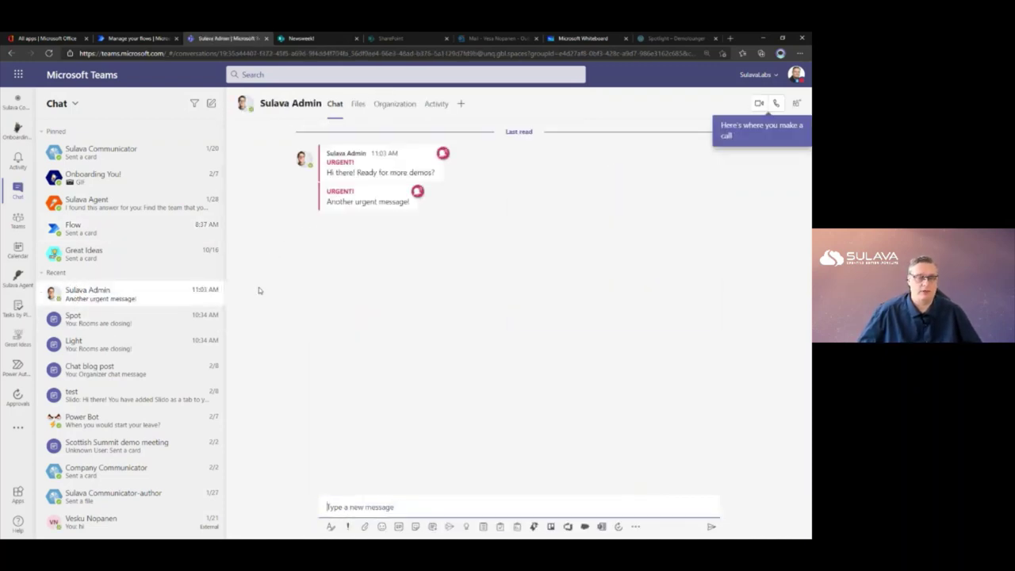
left_click(256, 279)
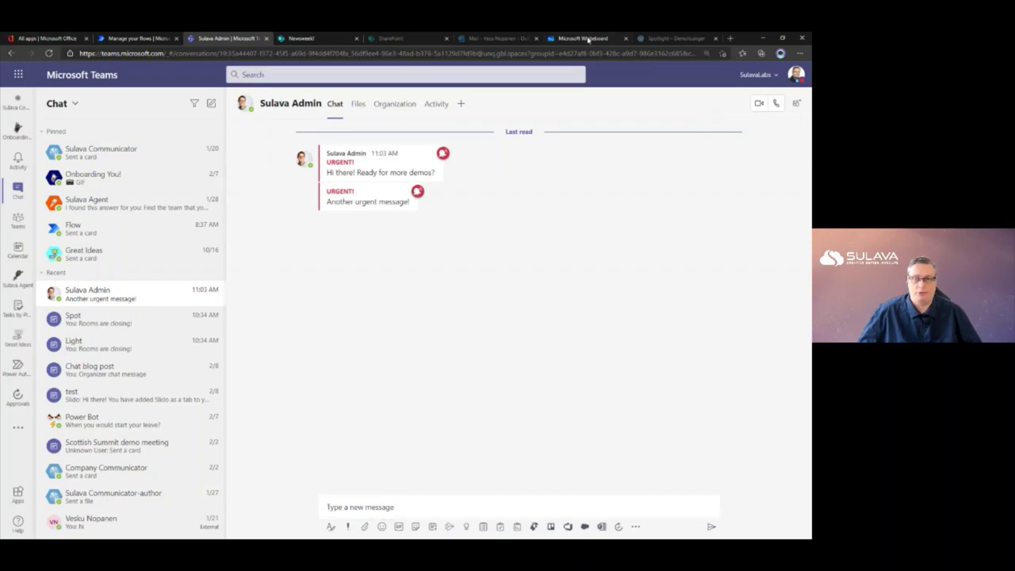
Open Tasks by Planner and To Do and look through the personal lists and shared plans under All your lists
left_click(18, 308)
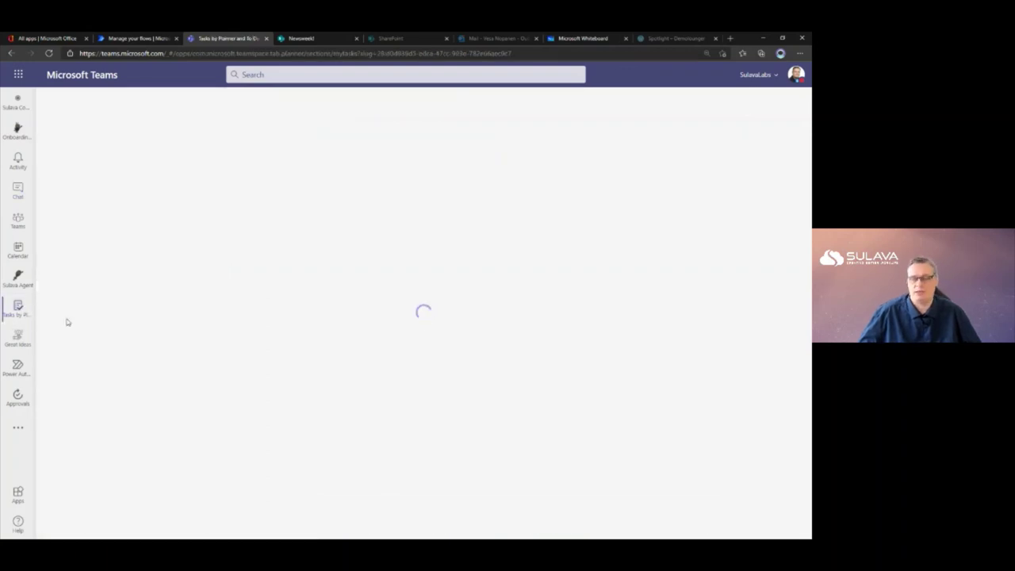
left_click(221, 104)
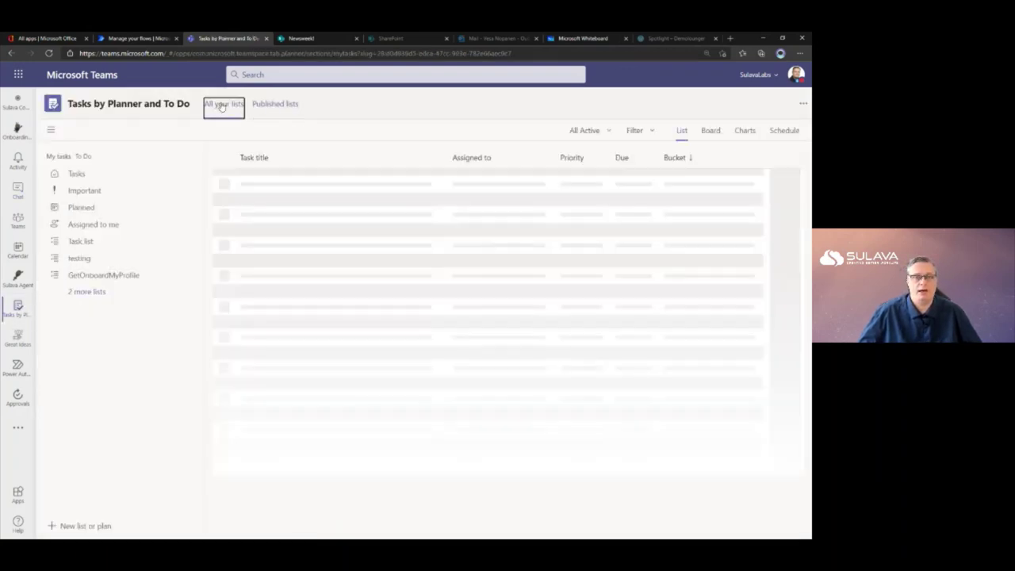
scroll(115, 398, "down", 5)
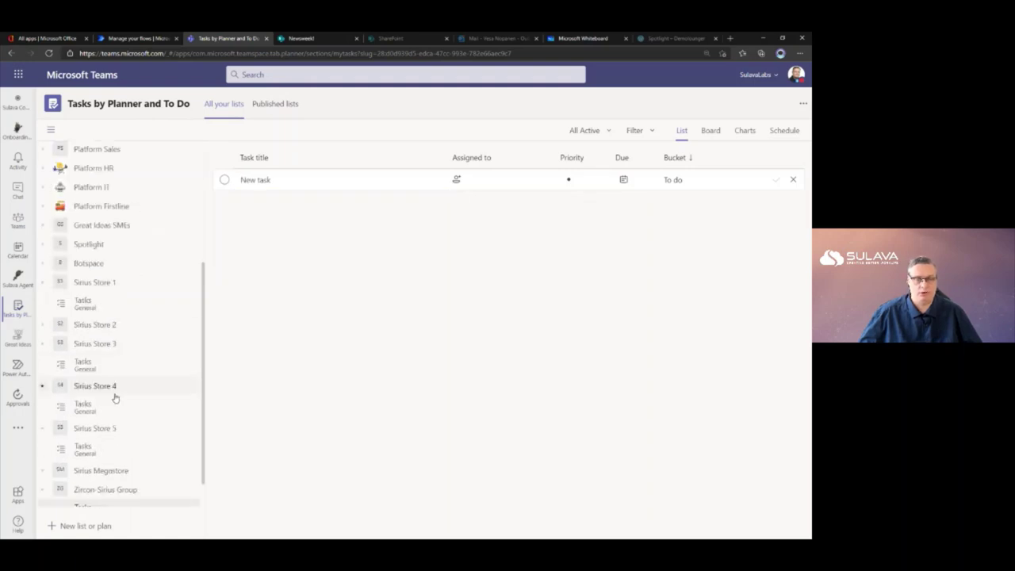
scroll(115, 398, "down", 1)
scroll(123, 372, "up", 7)
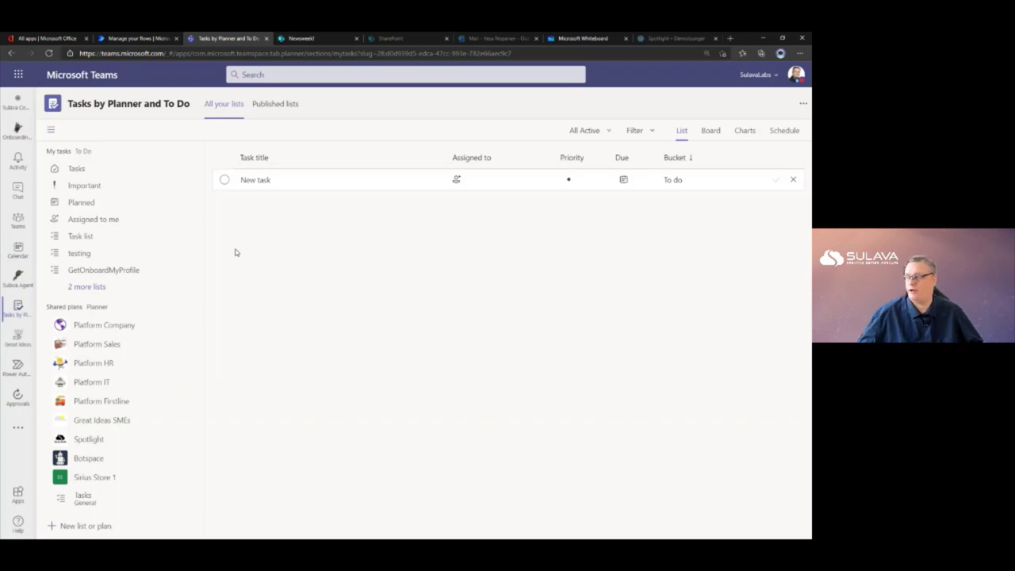
Open the published lists, view the teams a new list can be published from, and leave without creating a list
left_click(277, 111)
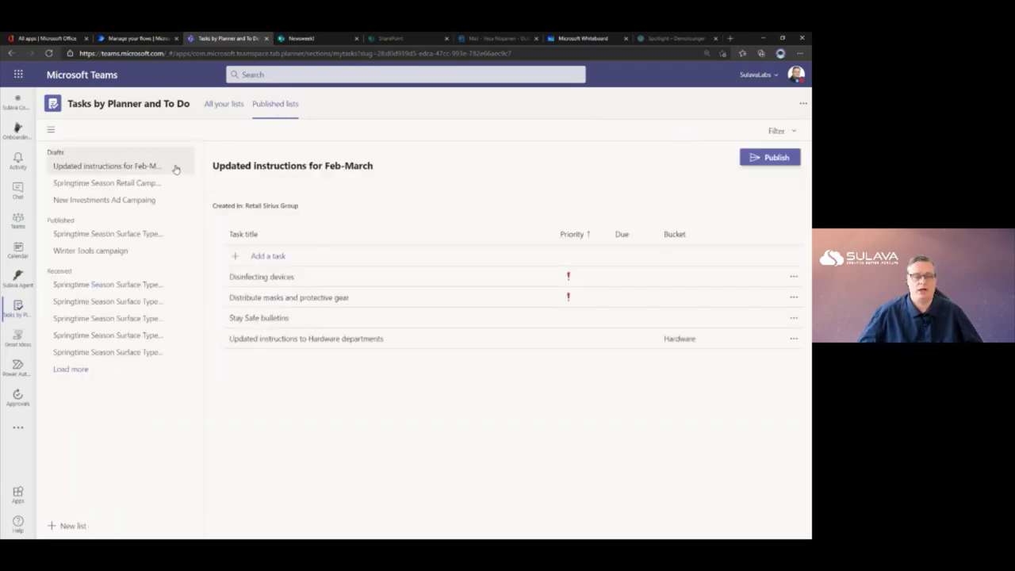
left_click(71, 527)
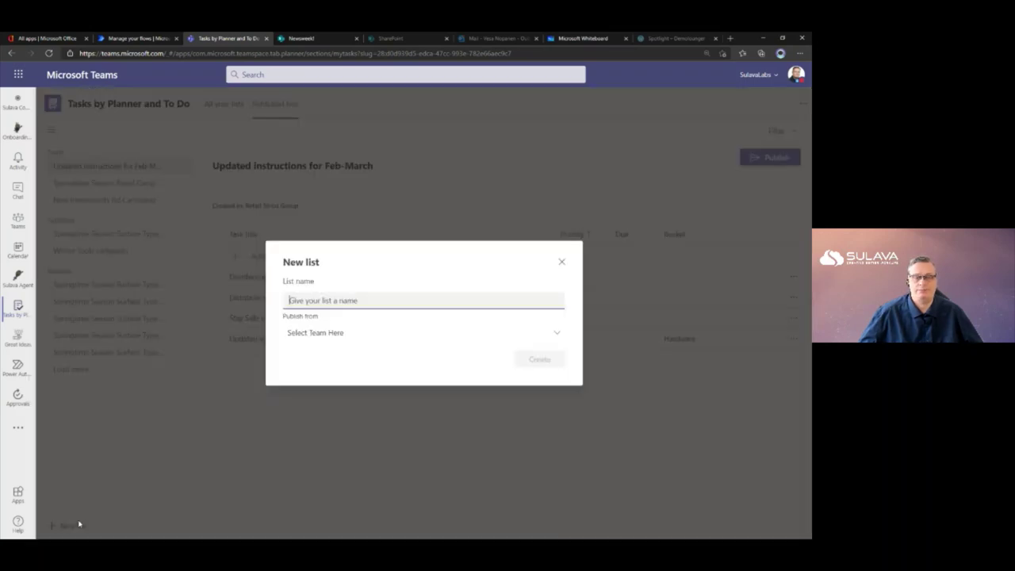
left_click(342, 330)
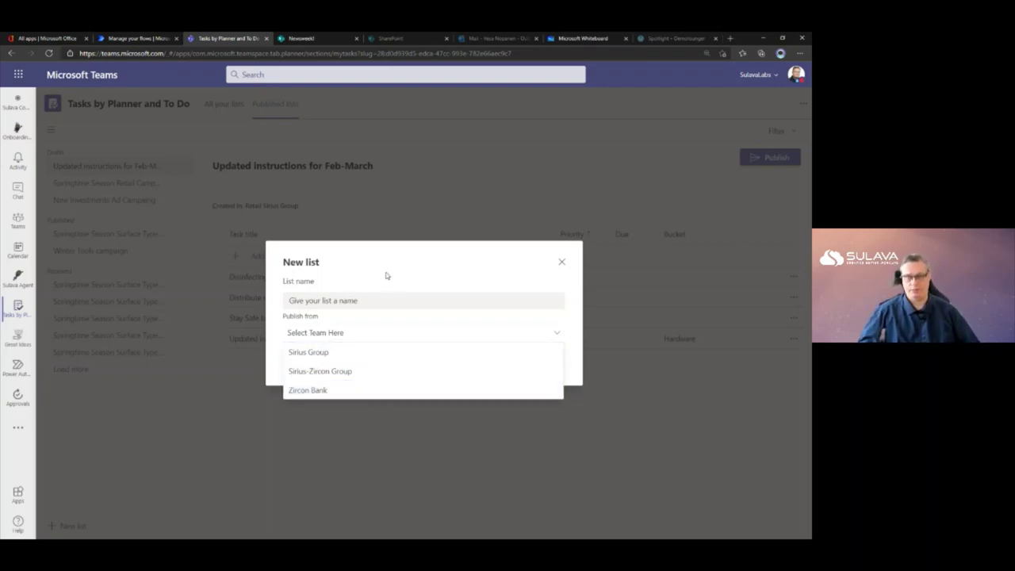
left_click(519, 259)
left_click(347, 332)
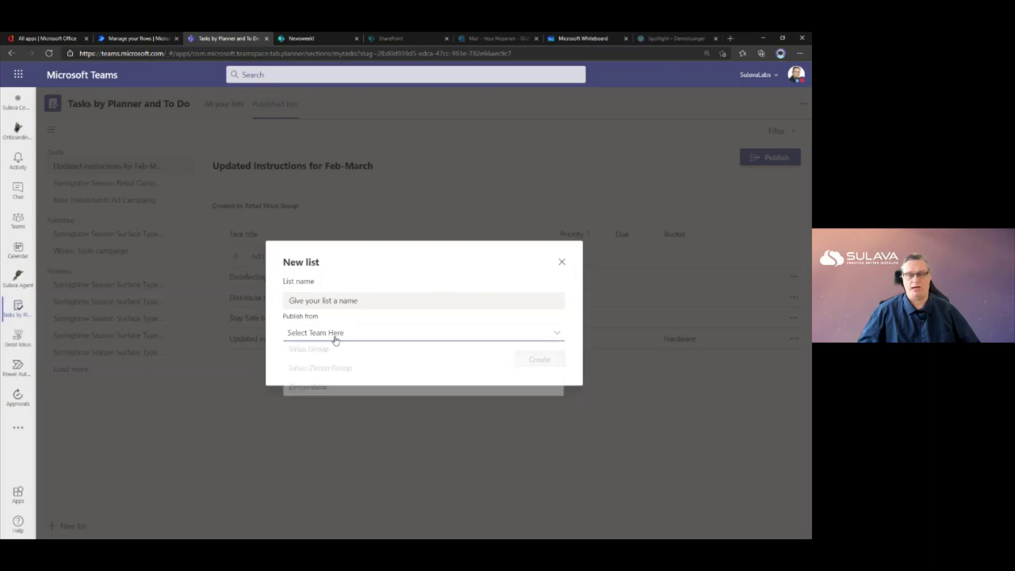
left_click(551, 256)
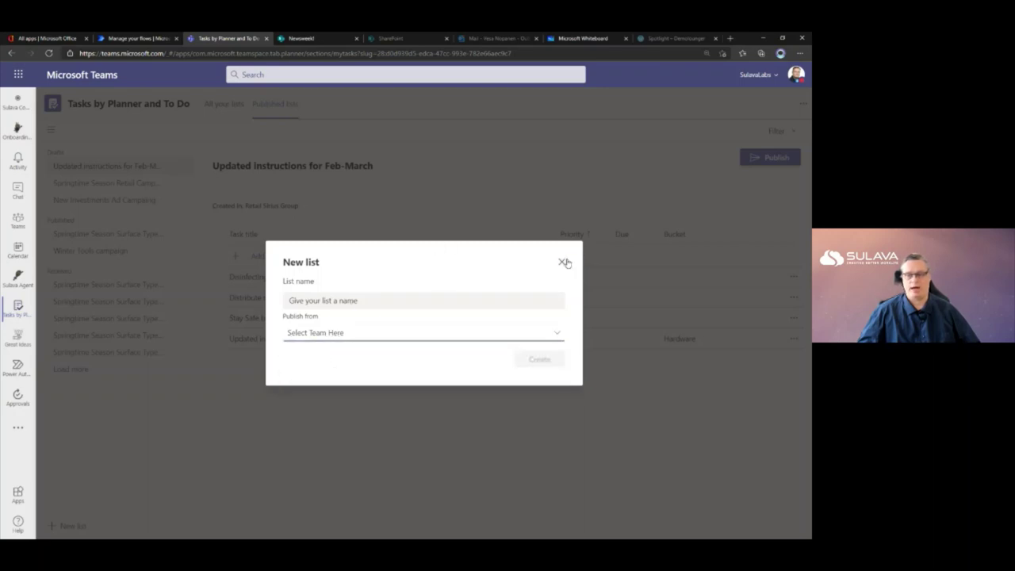
left_click(562, 262)
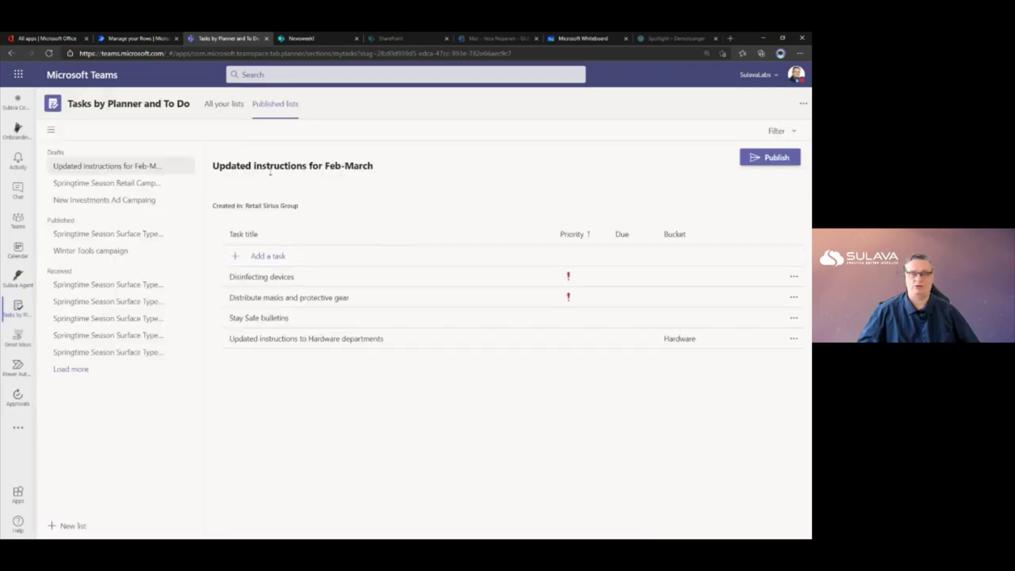
Add the task "Put the Spotlight ad on display!" to the Updated instructions for Feb-March draft, with urgent priority and the Electronics bucket
left_click(263, 258)
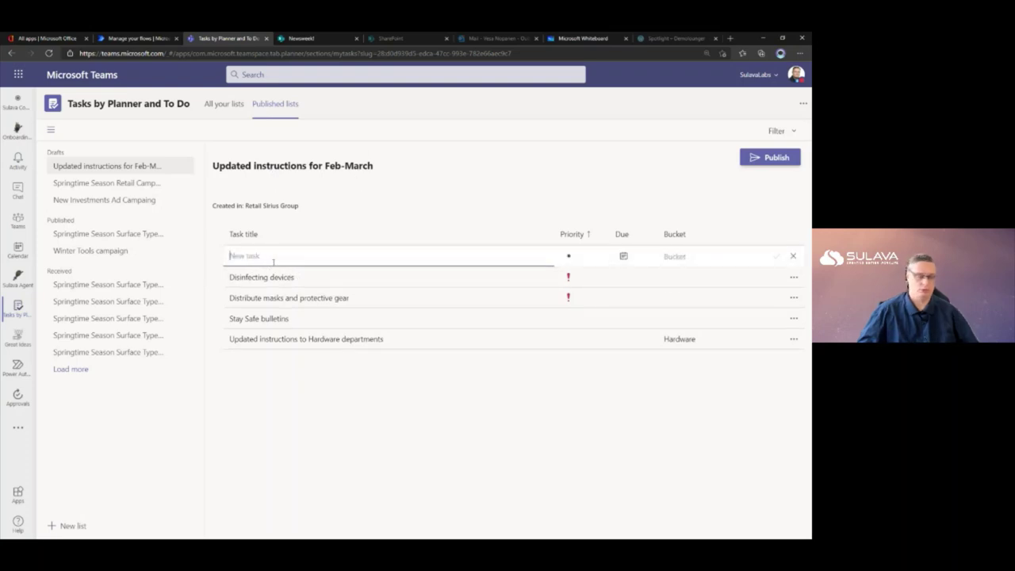
type("Put ")
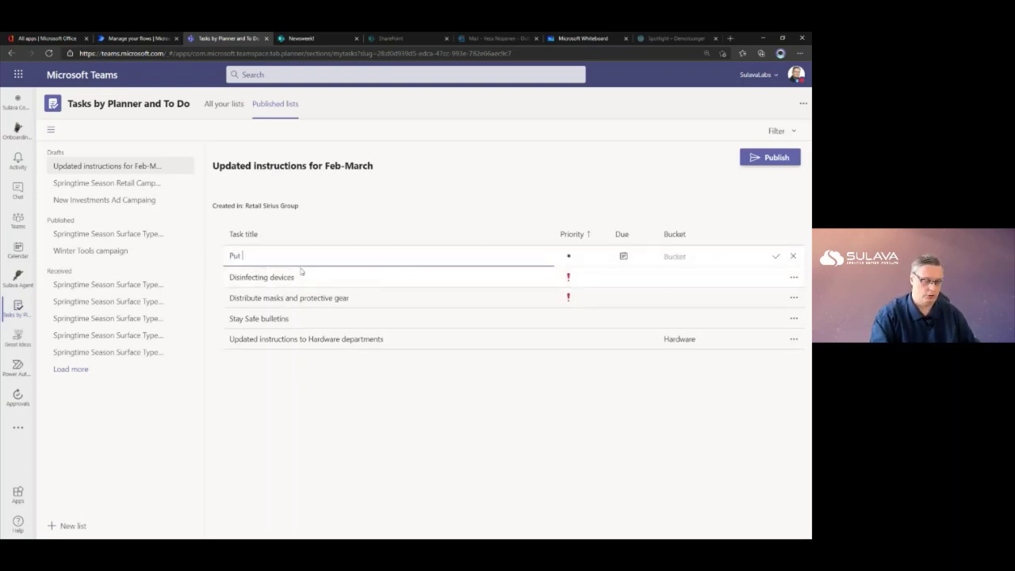
type("the Spotlight ad on")
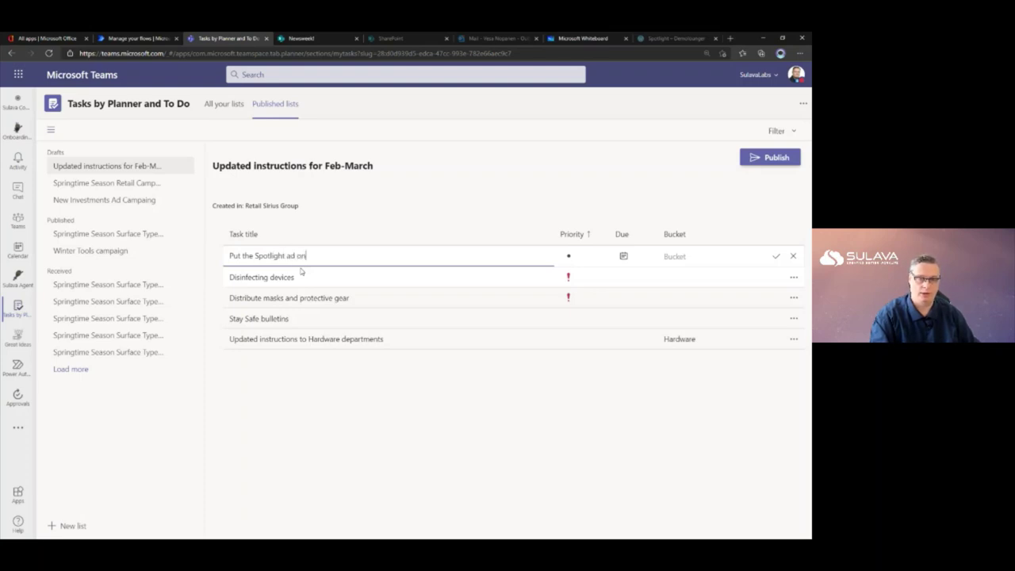
type(" display!")
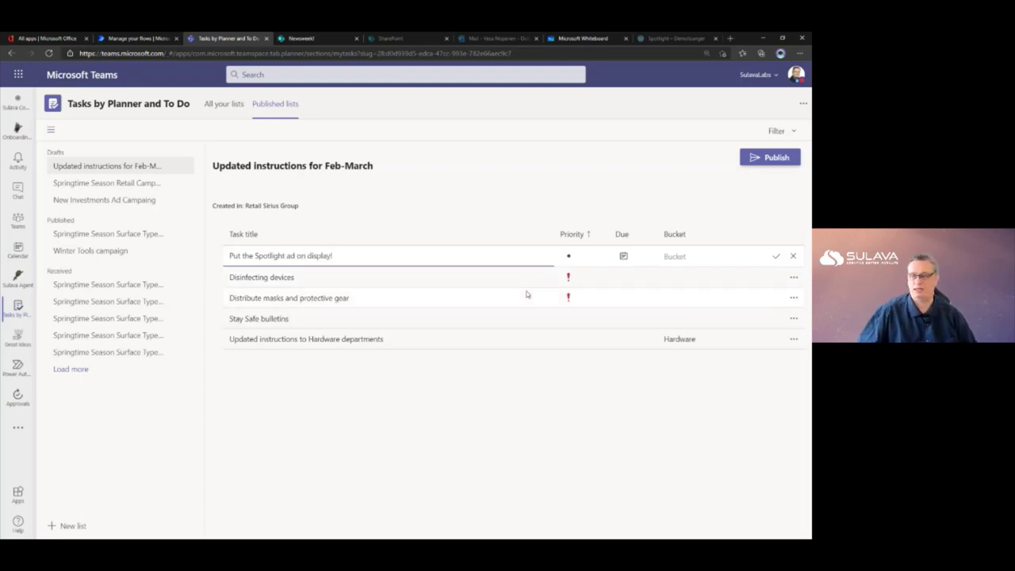
left_click(569, 255)
left_click(571, 275)
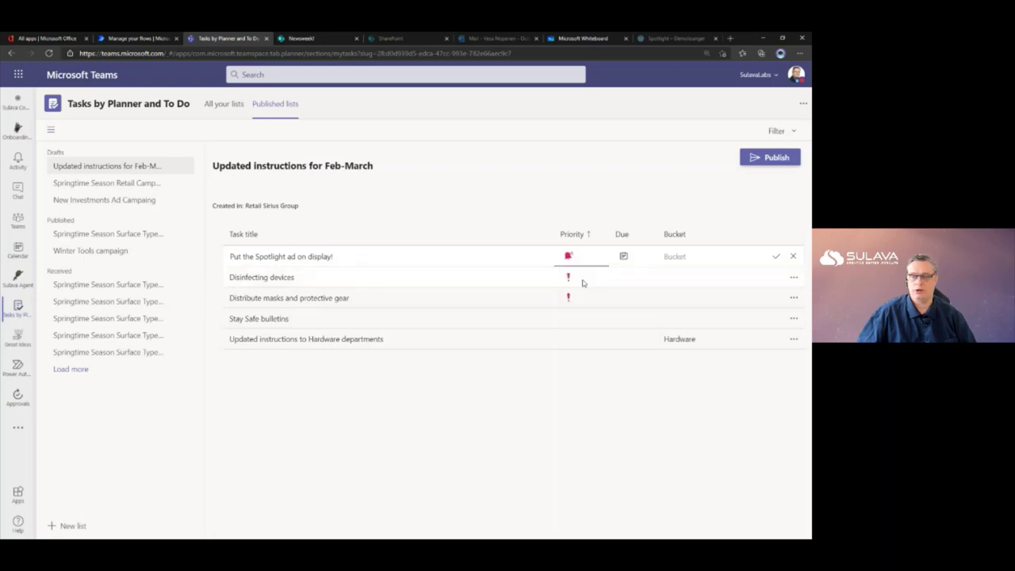
left_click(666, 256)
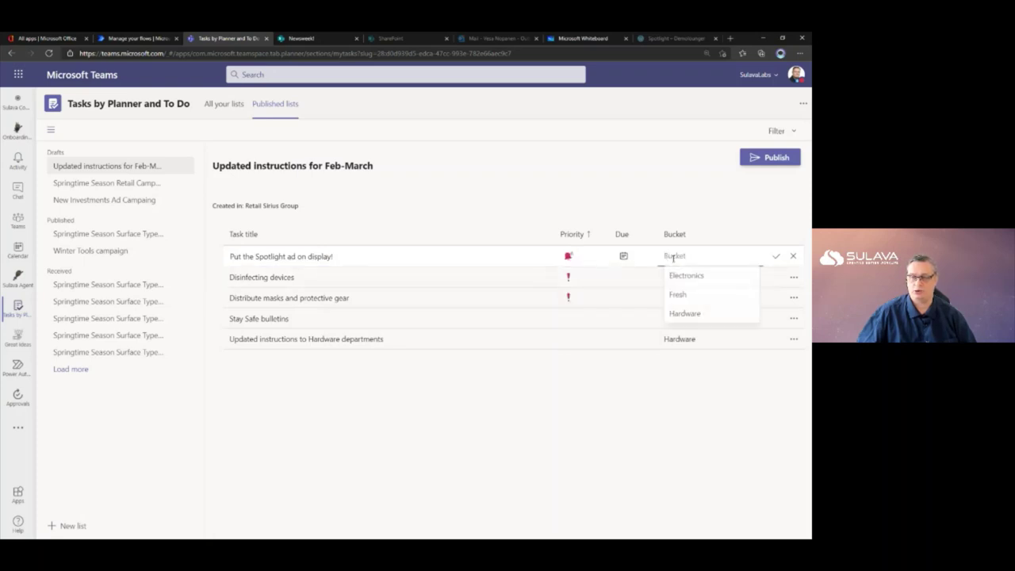
left_click(684, 277)
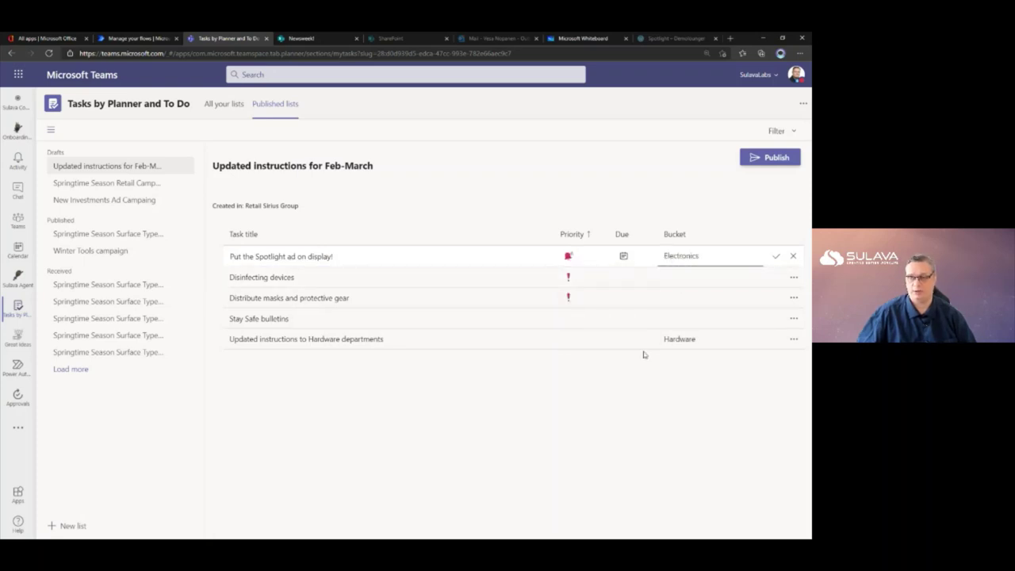
left_click(776, 256)
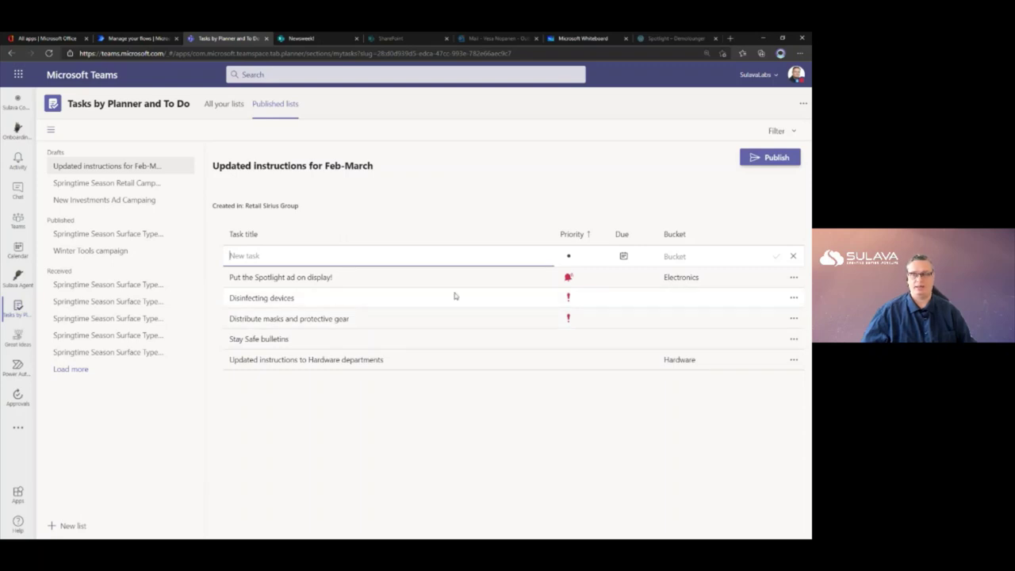
Set the Spotlight ad task's due date to 2/11/2021 and view the management options of the Updated instructions for Feb-March draft
left_click(624, 256)
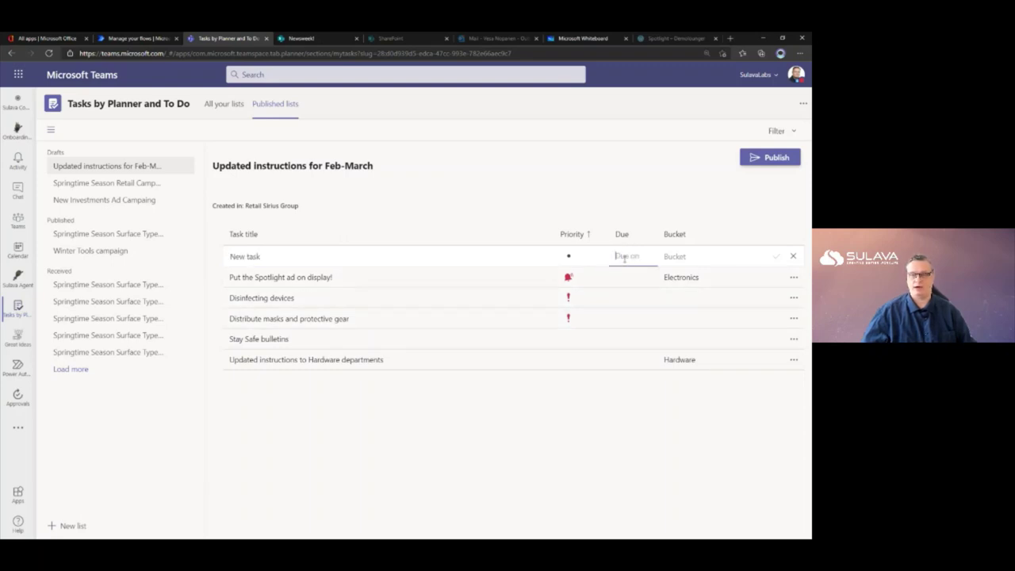
left_click(792, 276)
left_click(736, 315)
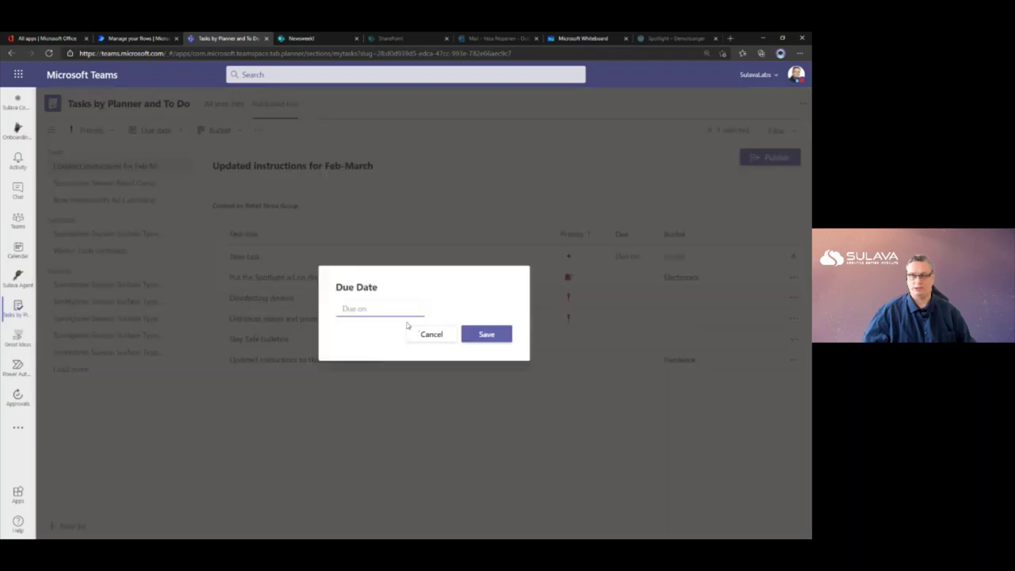
left_click(379, 308)
left_click(414, 385)
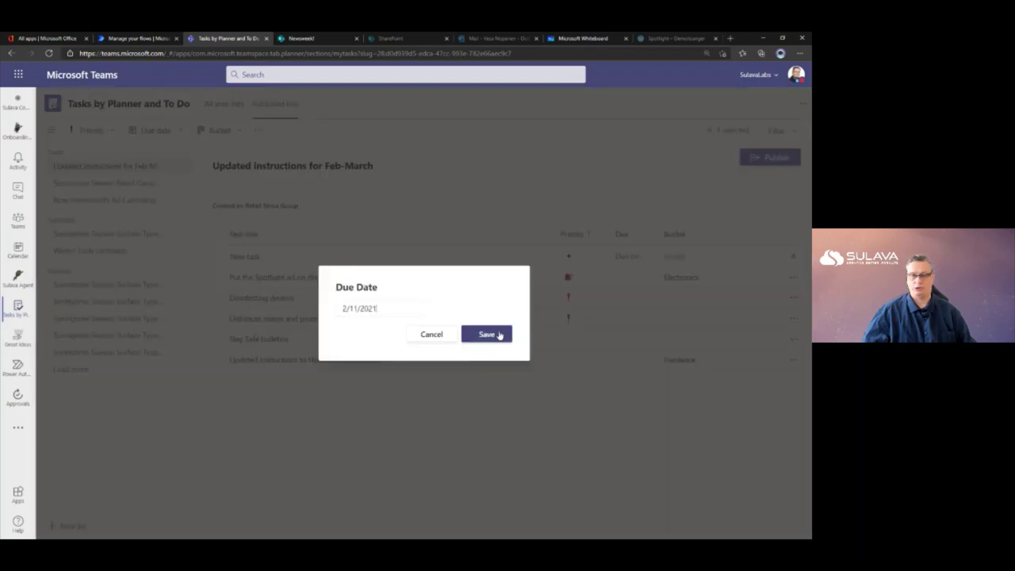
left_click(486, 334)
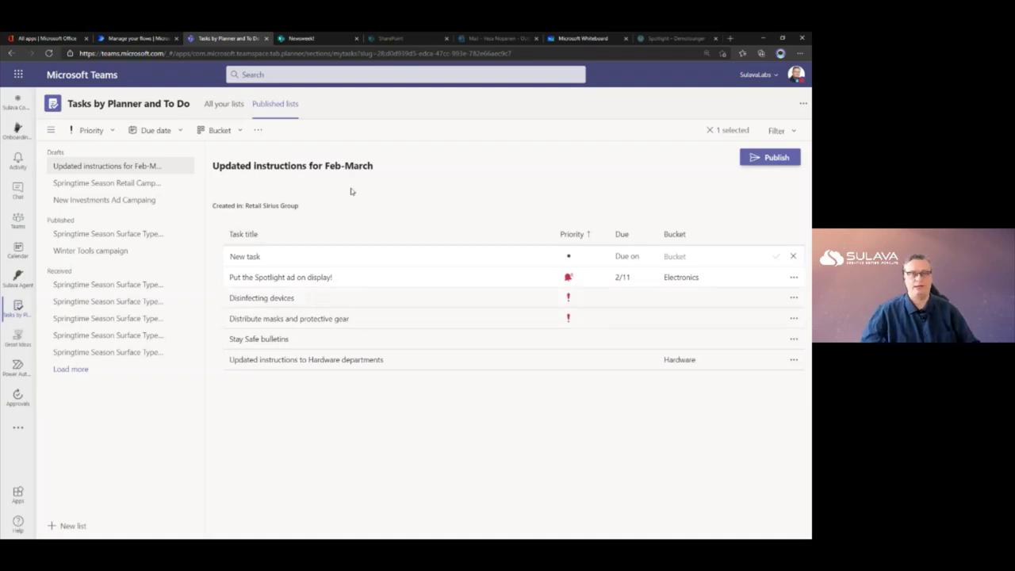
left_click(179, 168)
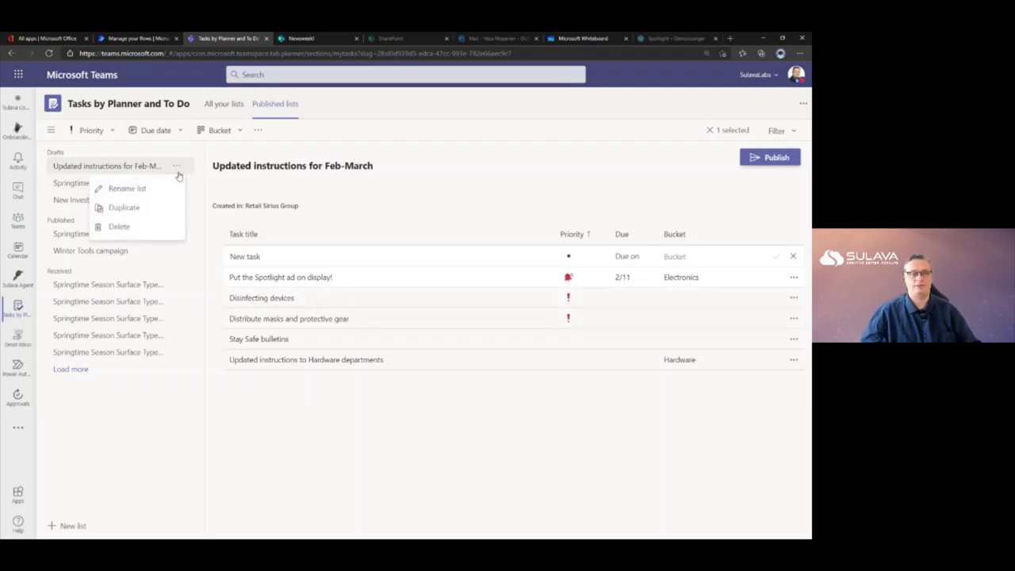
left_click(308, 152)
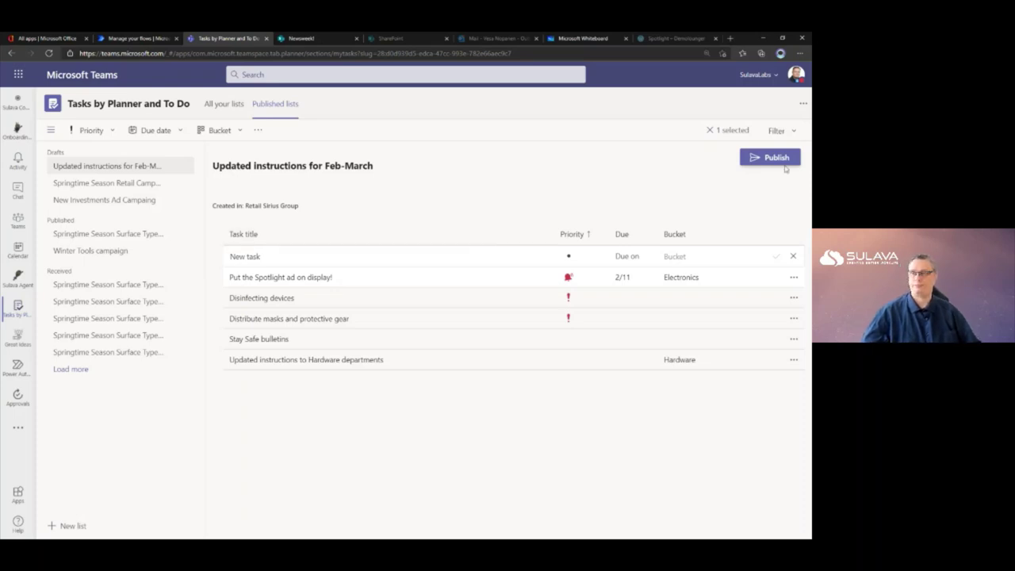
Start publishing the Updated instructions for Feb-March list and expand Sirius Group's areas and the Lapland, Capital and East districts to show their stores
left_click(747, 158)
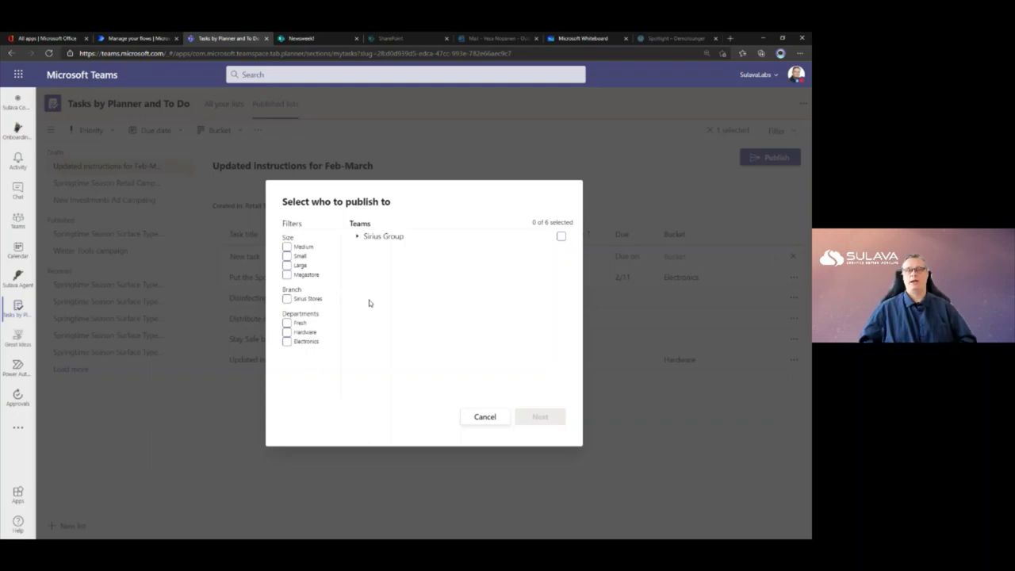
left_click(356, 236)
left_click(365, 250)
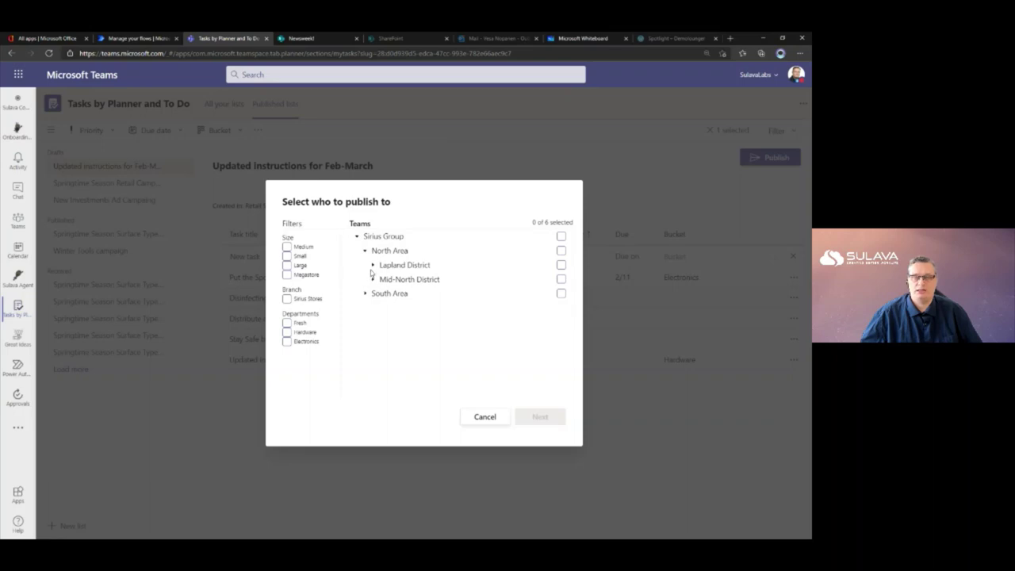
left_click(373, 265)
left_click(365, 312)
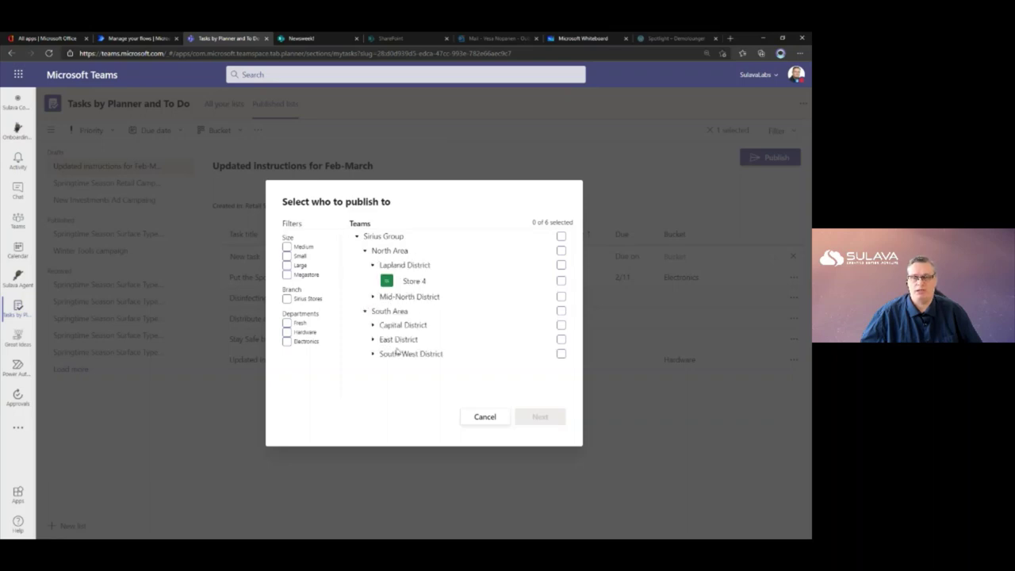
left_click(373, 325)
left_click(373, 375)
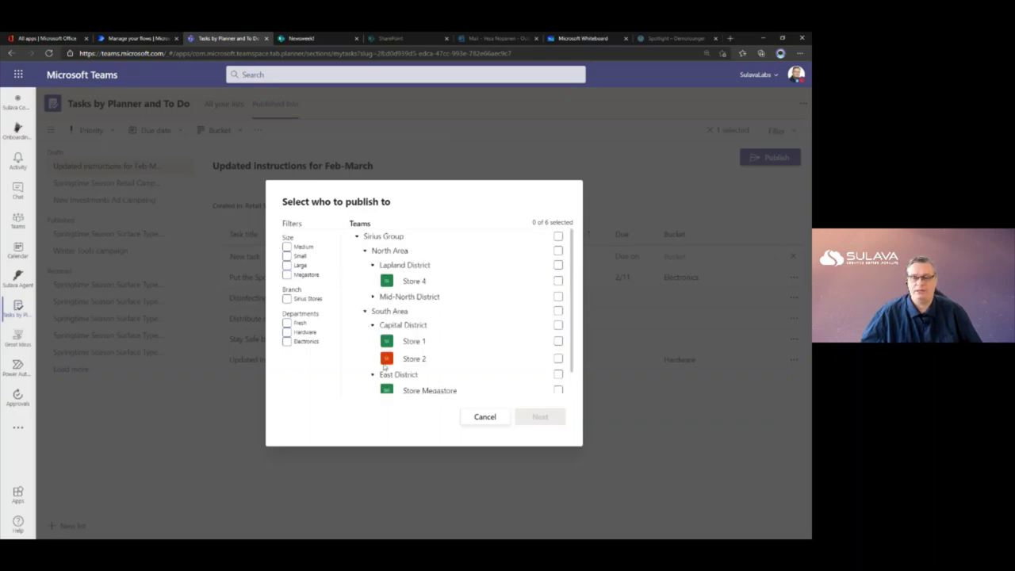
scroll(372, 373, "down", 1)
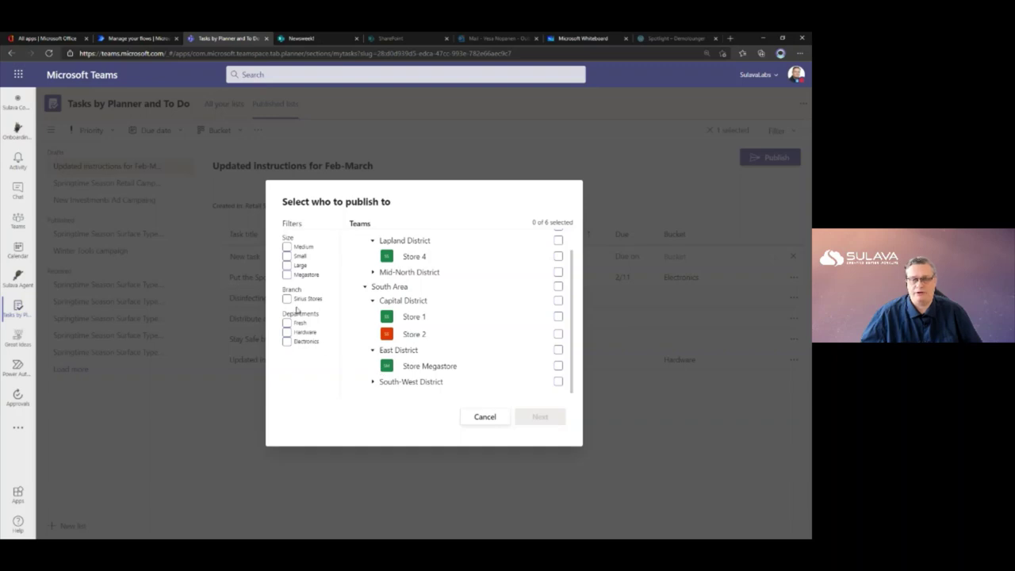
Filter the recipient teams by the Large and Megastore sizes and expand the East and South-West districts
left_click(287, 269)
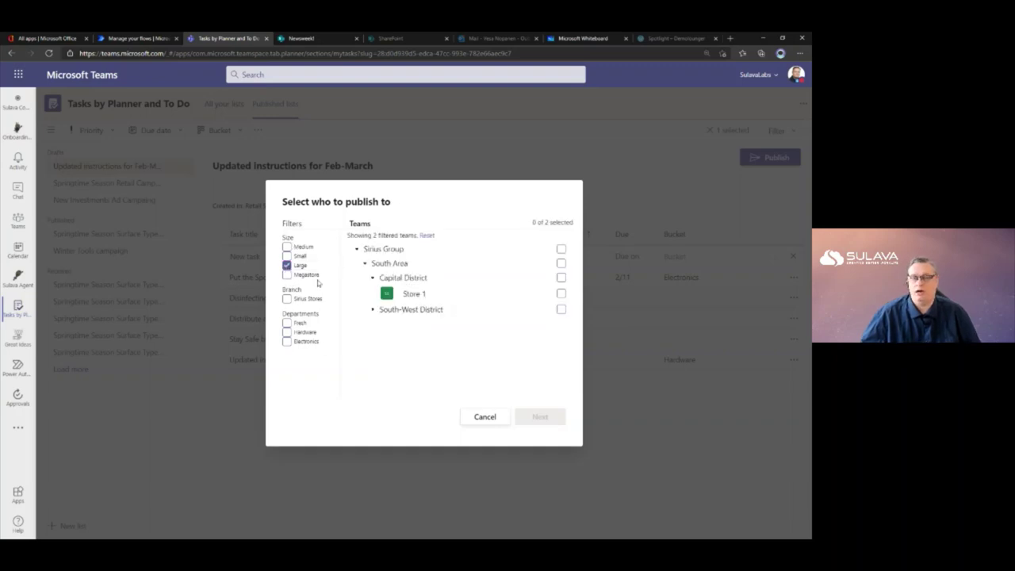
left_click(287, 275)
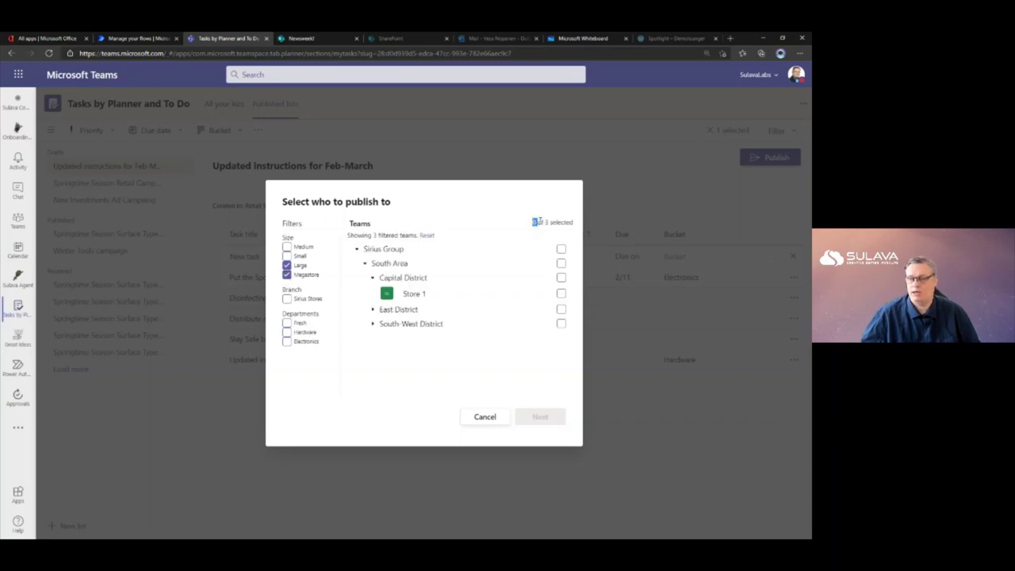
left_click_drag(540, 221, 551, 222)
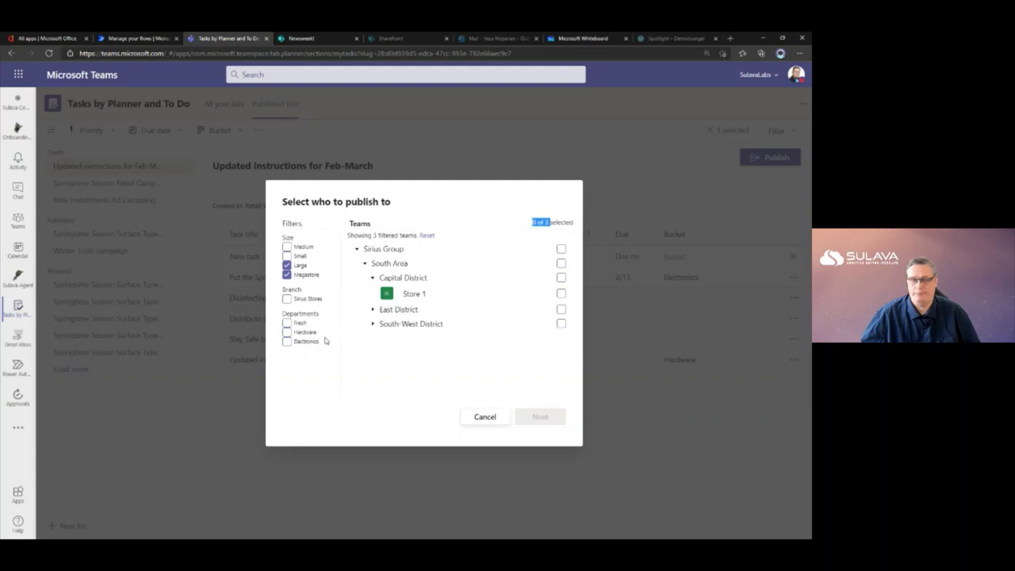
left_click(373, 324)
left_click(373, 310)
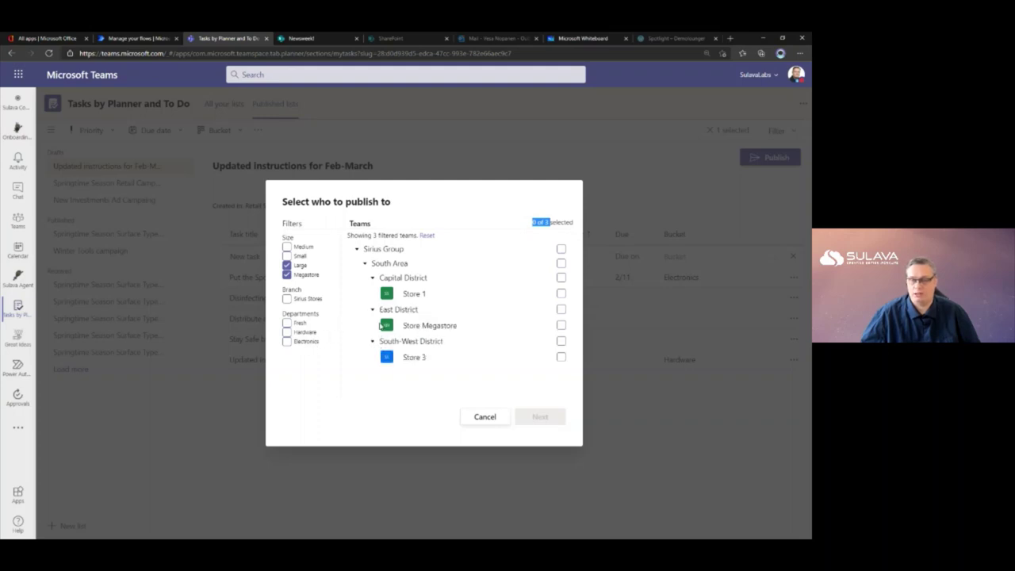
Add the Electronics and Hardware department filters to the recipient teams and expand the South-West District
left_click(287, 342)
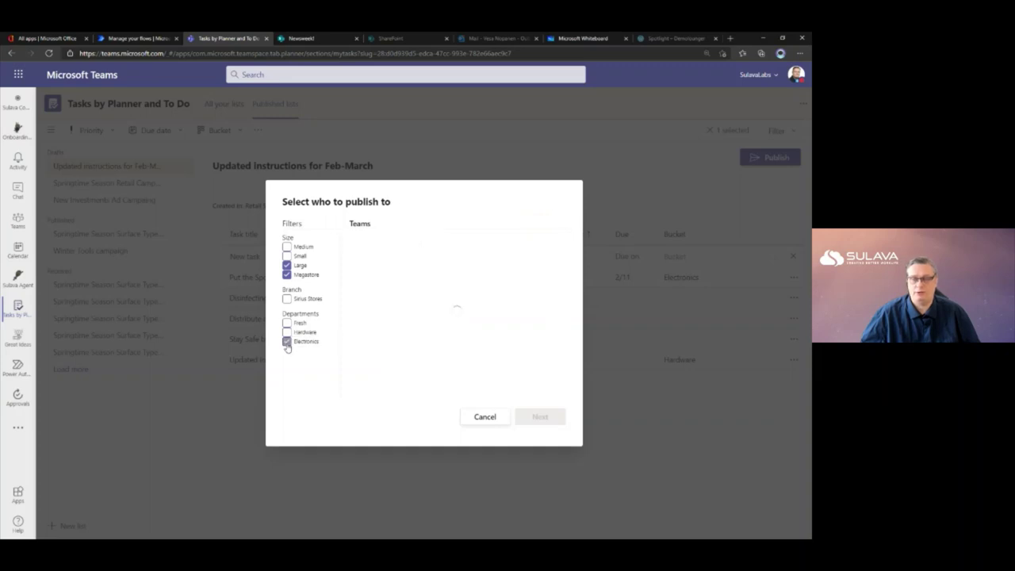
left_click(287, 332)
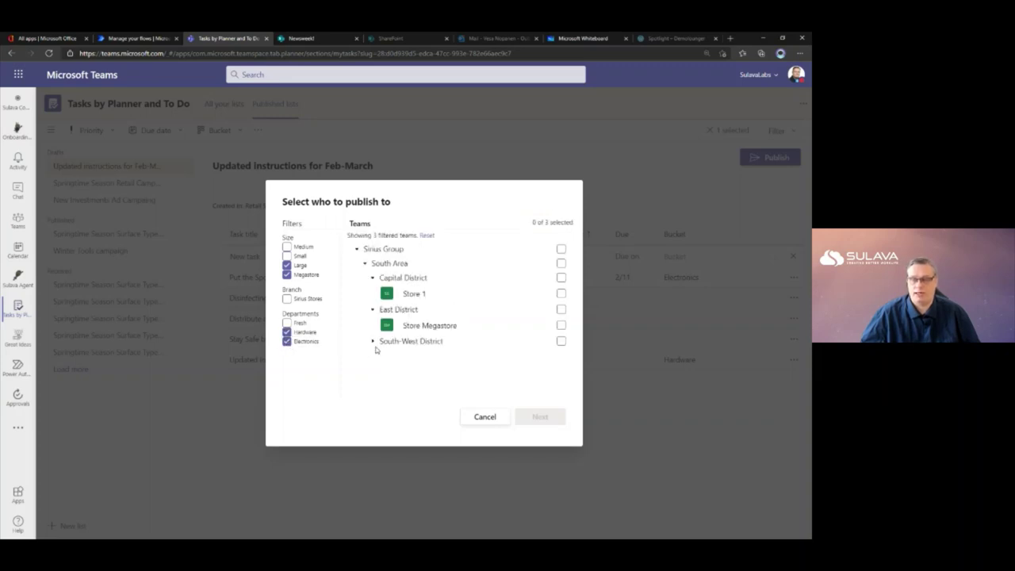
left_click(371, 342)
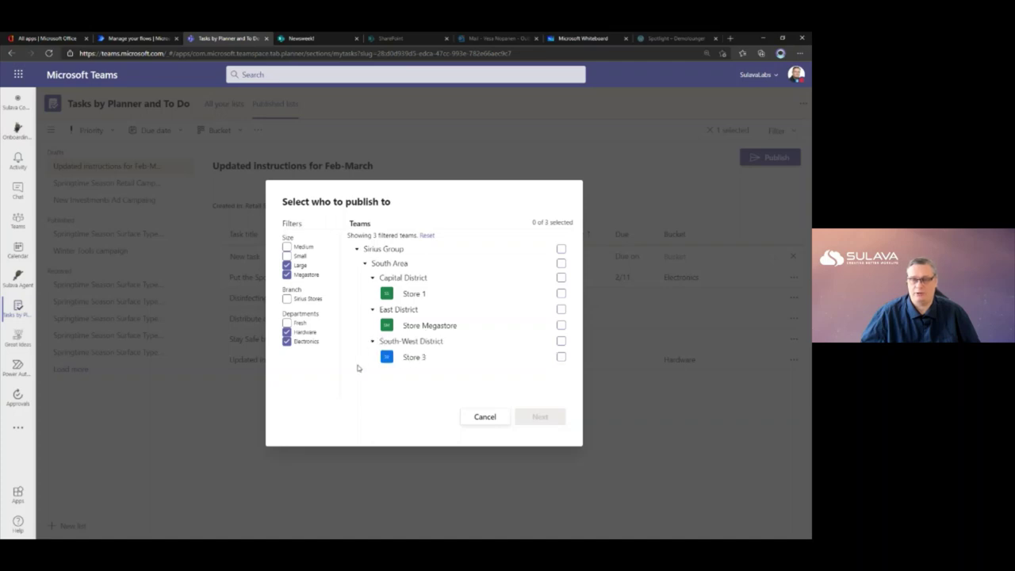
Try adding the Fresh department and Small size filters to the recipient teams, and clear both again
left_click(287, 323)
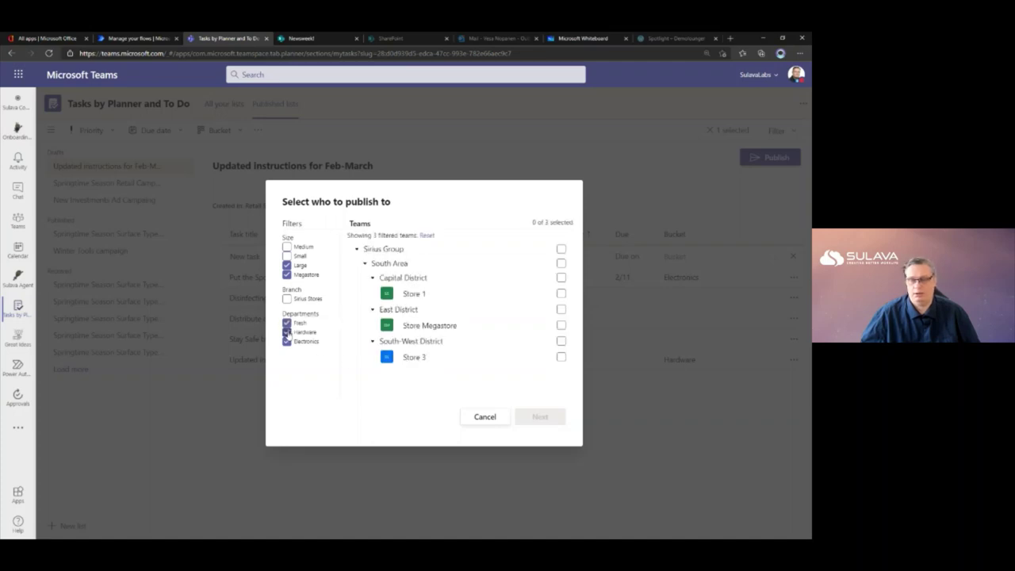
left_click(287, 256)
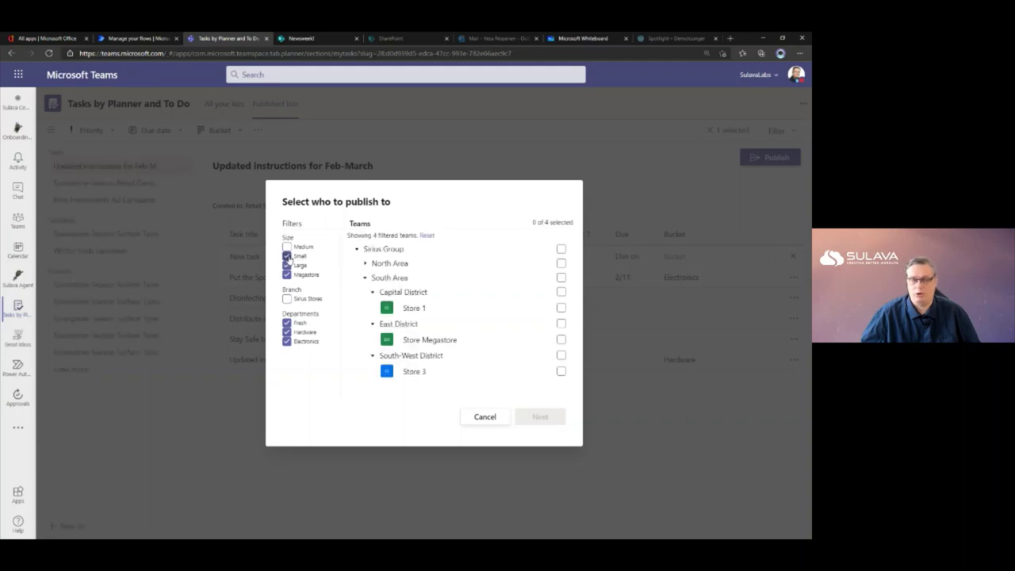
left_click(287, 256)
left_click(289, 324)
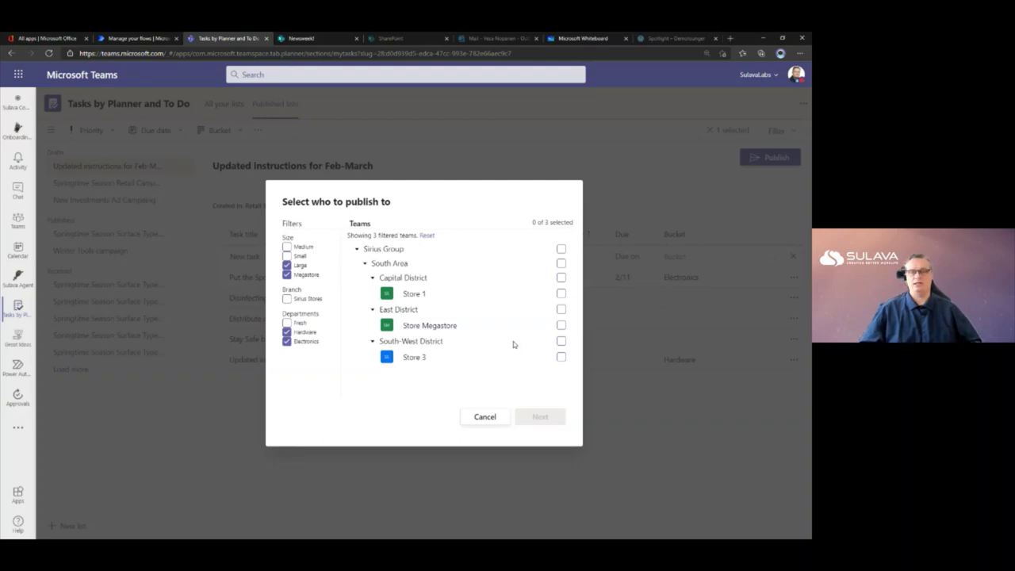
Publish the Updated instructions for Feb-March list to Store Megastore and Store 1 only, confirming the final check
left_click(560, 249)
left_click(561, 249)
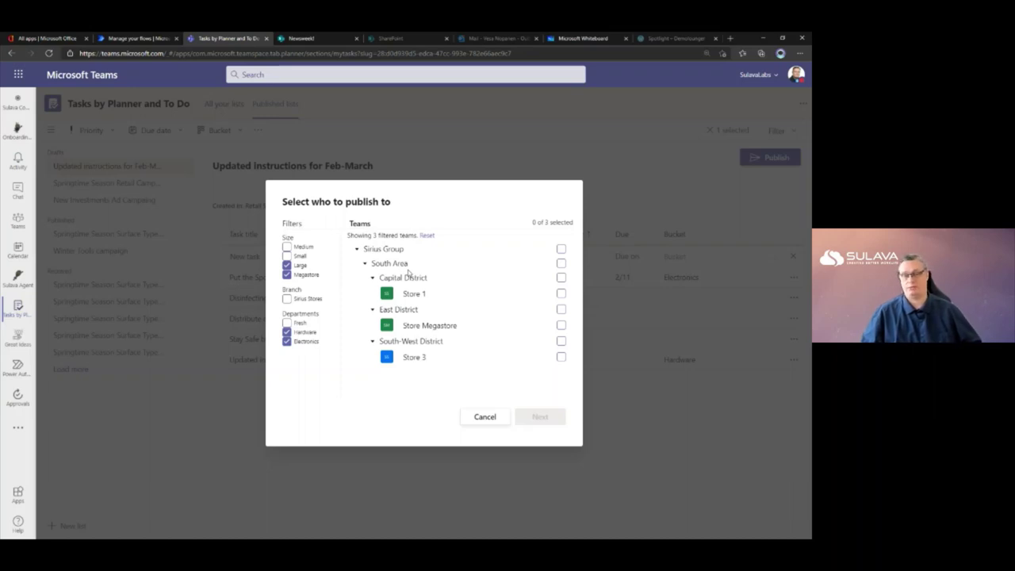
left_click(561, 325)
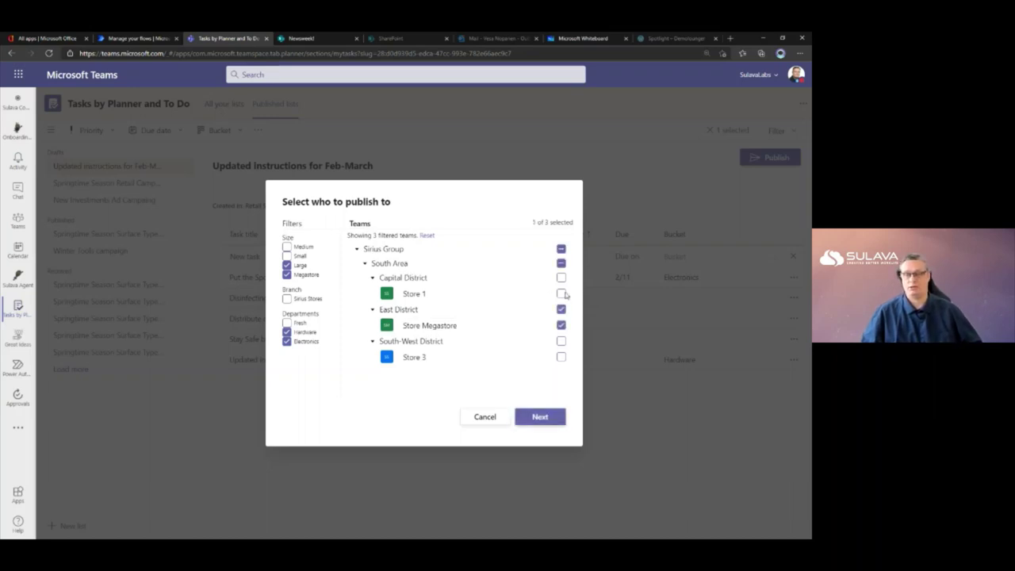
left_click(561, 294)
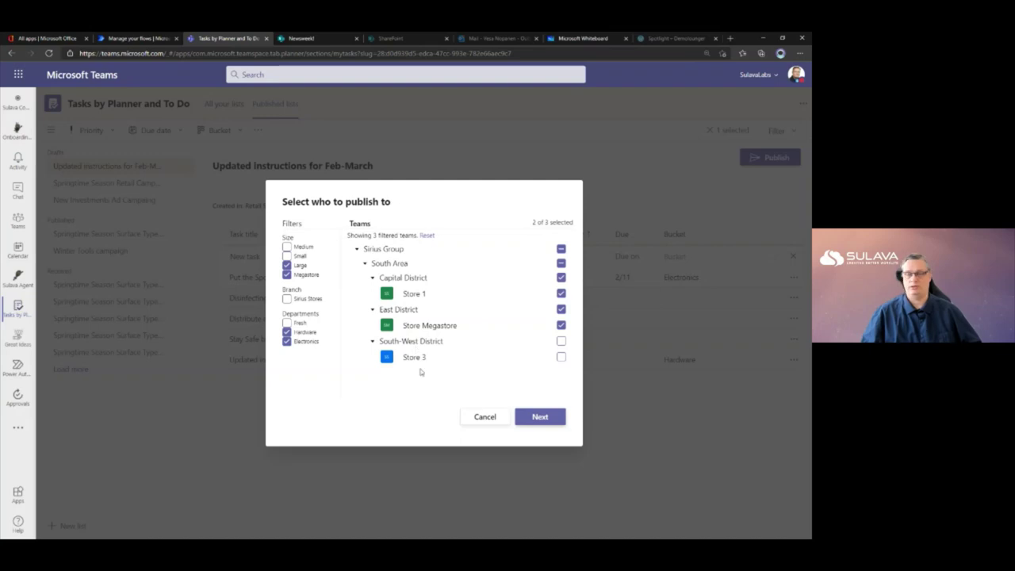
left_click(543, 418)
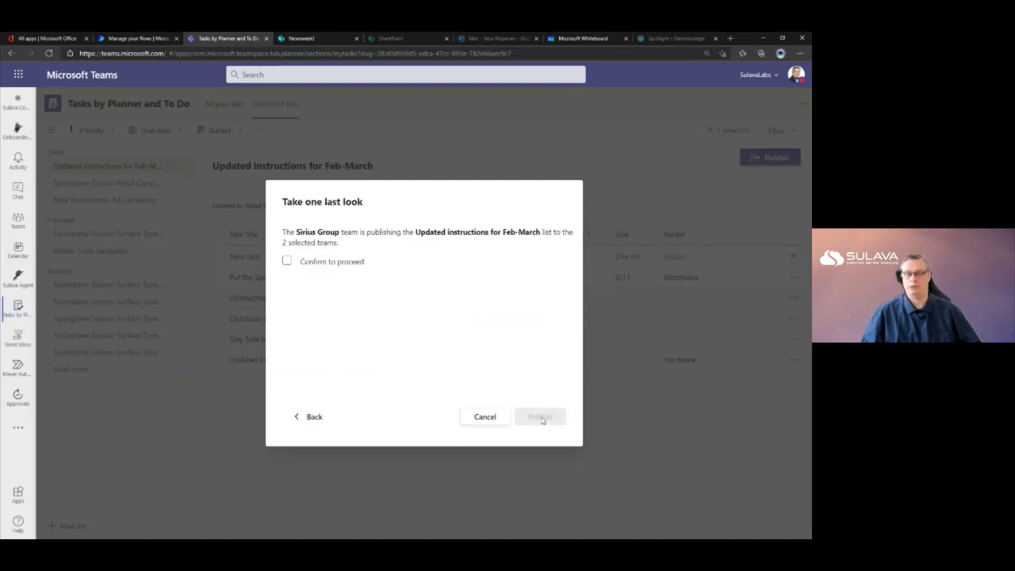
left_click(310, 267)
left_click(528, 418)
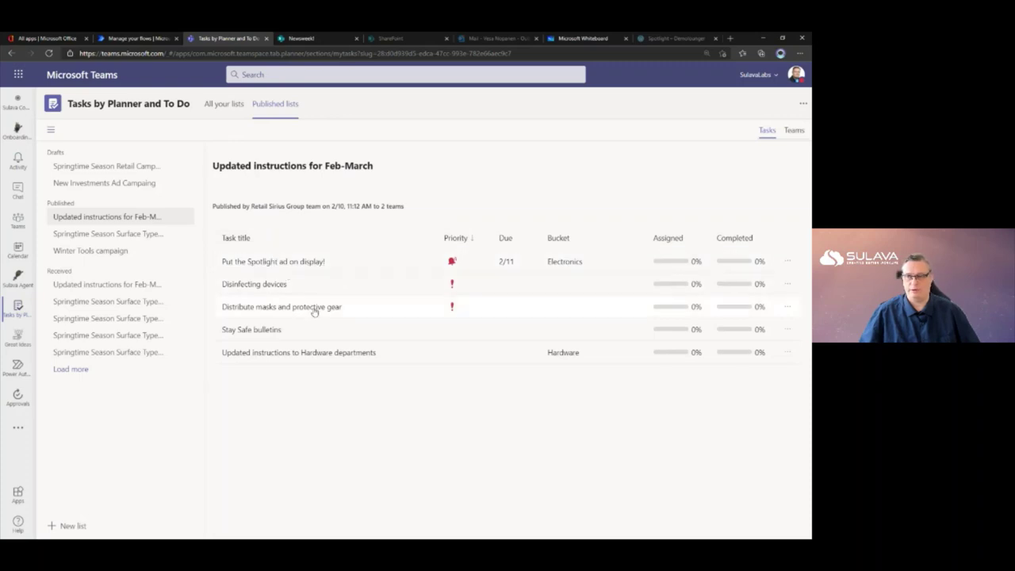
Show the published list's progress by team, expanding South Area and its Capital and East districts
left_click(785, 134)
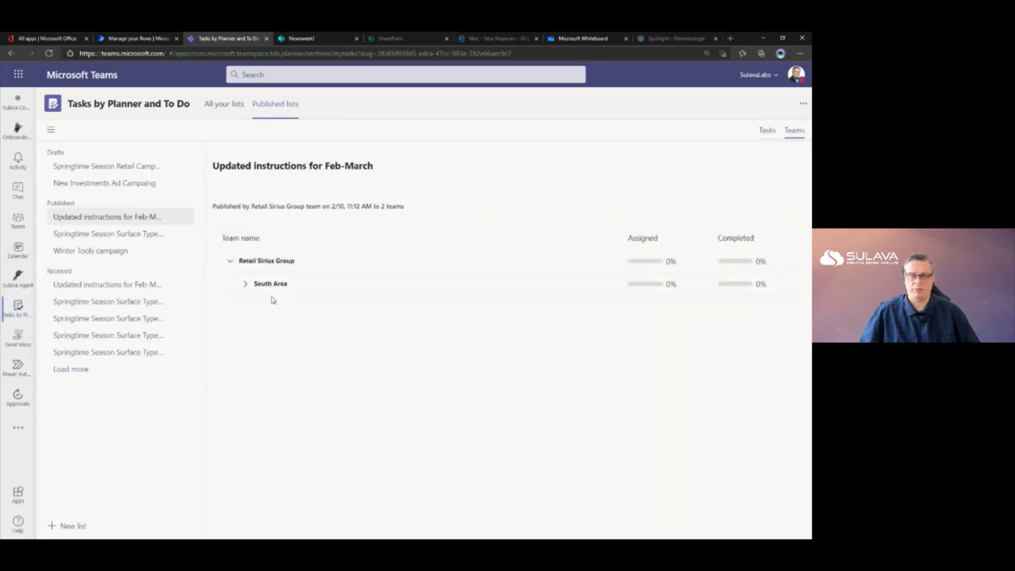
left_click(246, 287)
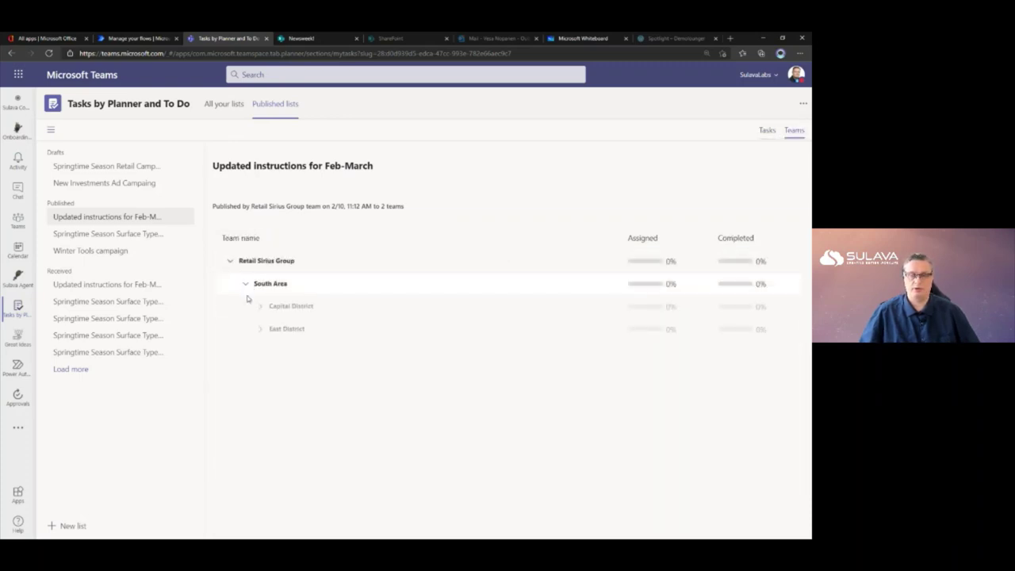
left_click(260, 306)
left_click(261, 353)
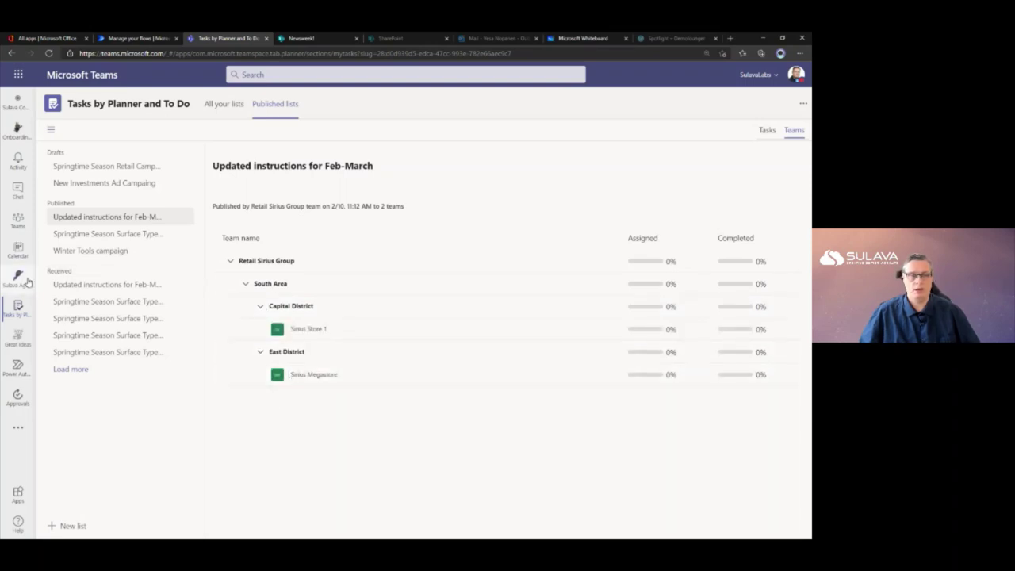
Open the task board in the General channel of the Sirius Store 1 team
left_click(21, 229)
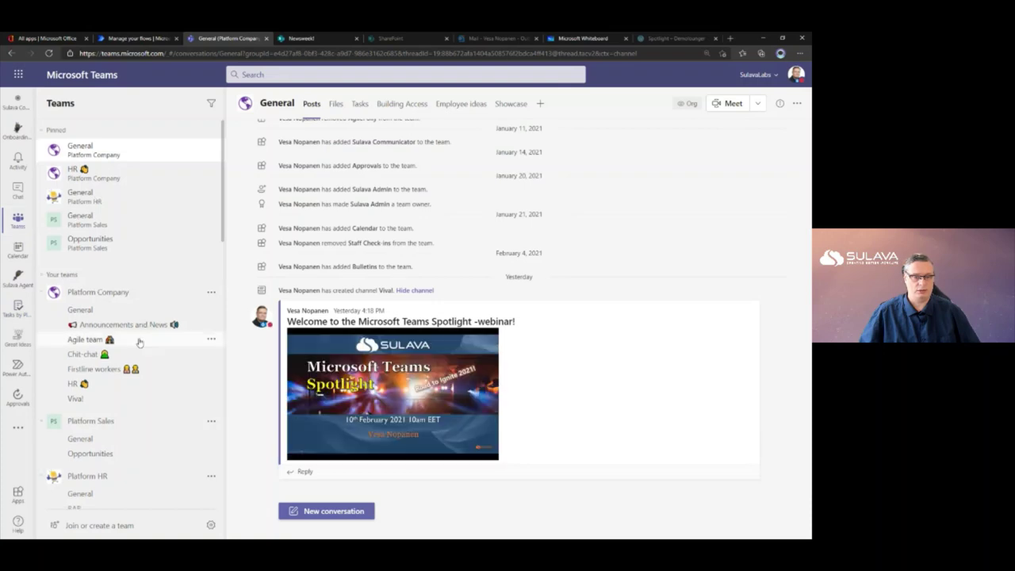
scroll(127, 346, "down", 10)
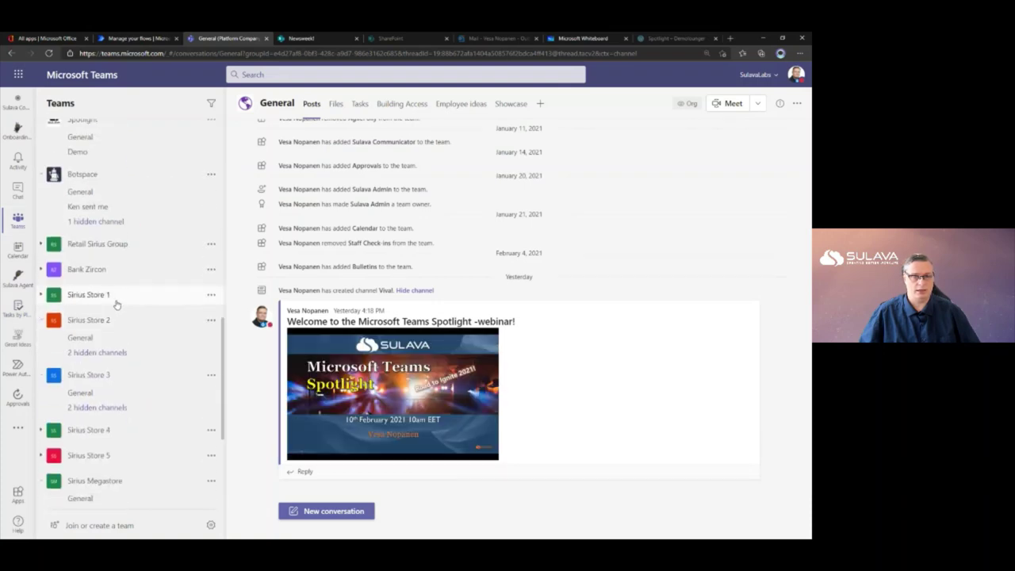
left_click(115, 300)
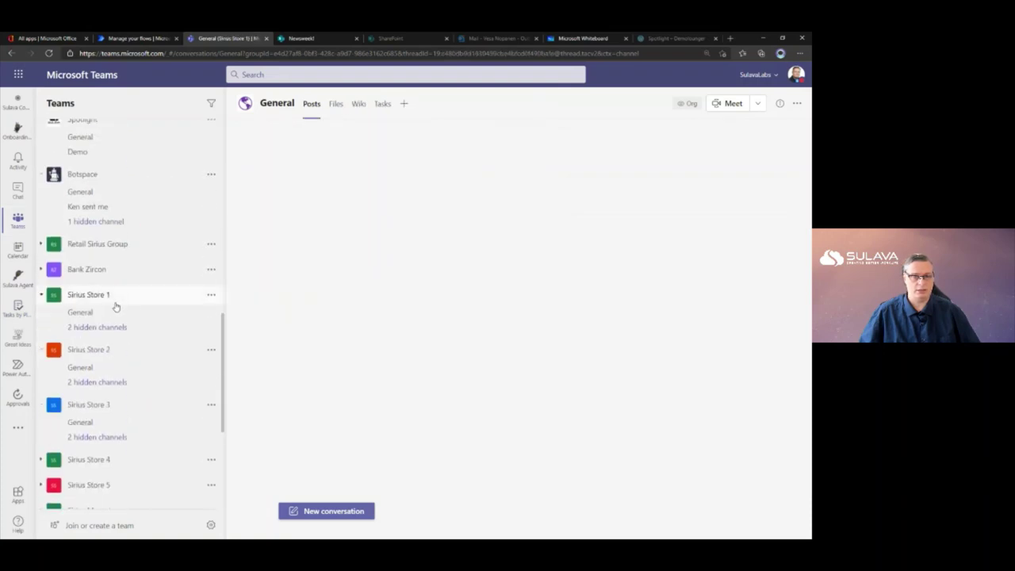
left_click(380, 105)
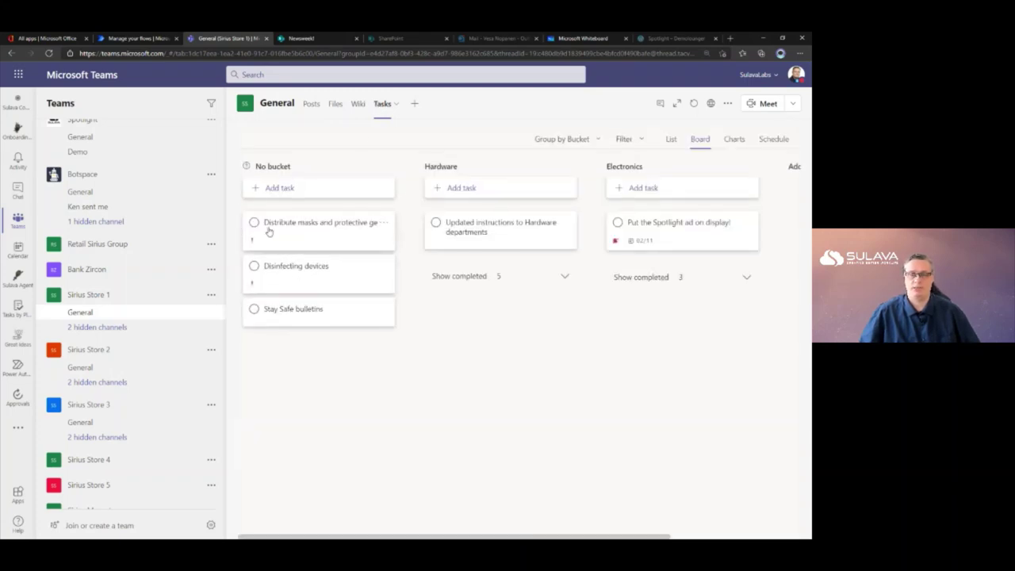
Assign the Distribute masks and protective gear and Disinfecting devices tasks to Sulava Admin
left_click(352, 229)
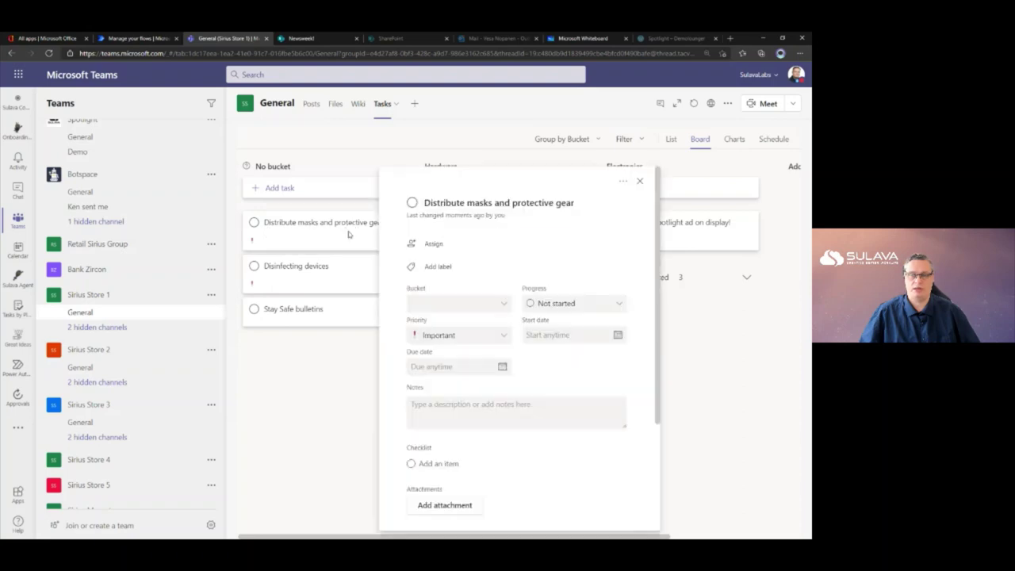
left_click(427, 263)
left_click(457, 308)
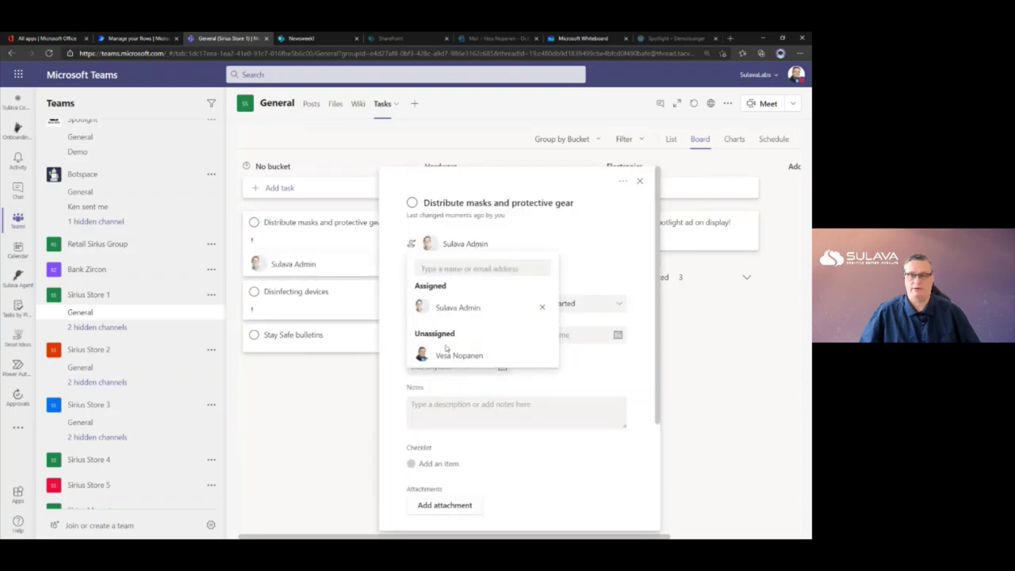
left_click(640, 181)
left_click(300, 295)
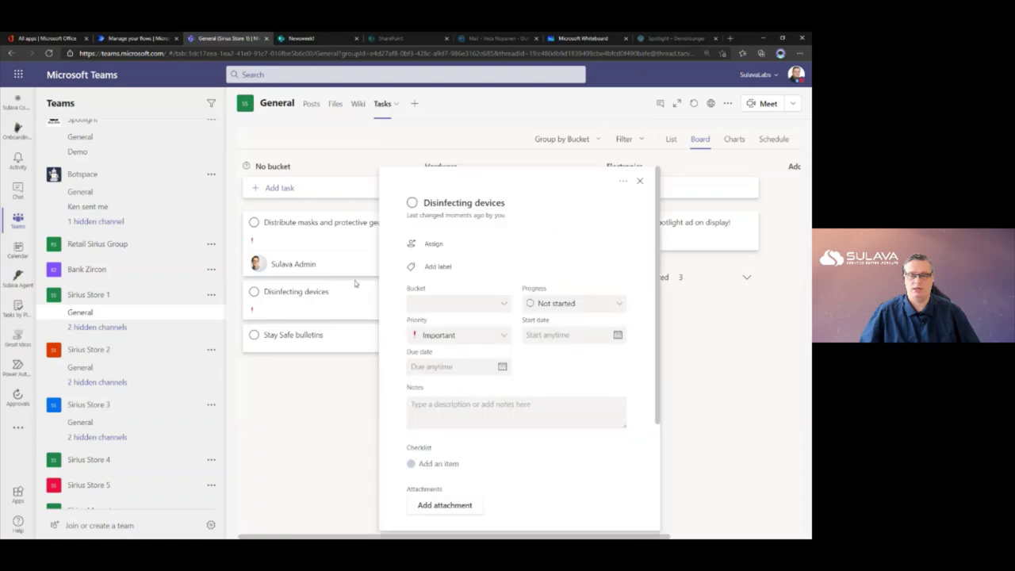
left_click(437, 245)
left_click(448, 308)
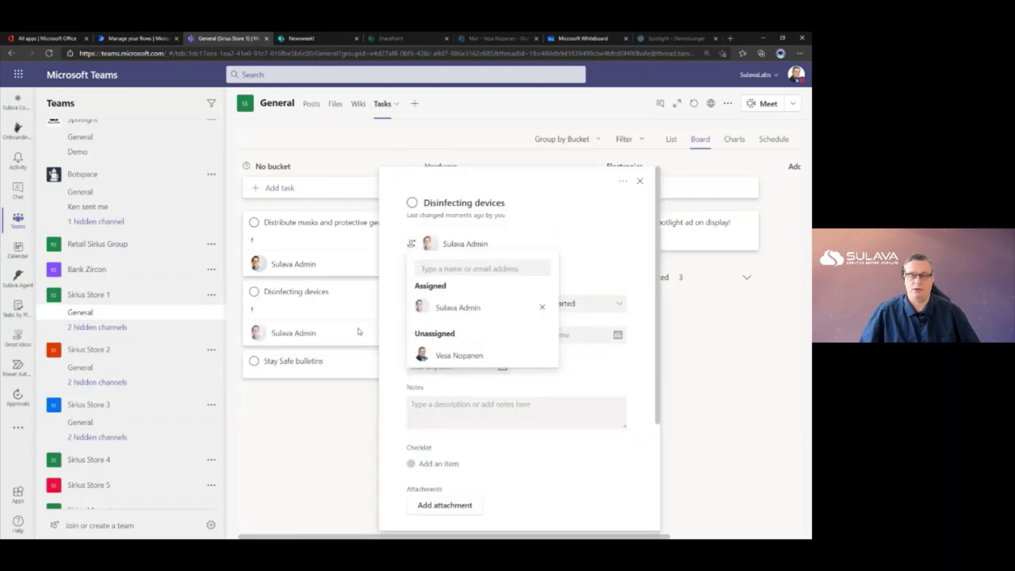
Assign the Stay Safe bulletins task to Sulava Admin and close its details
left_click(322, 365)
left_click(320, 364)
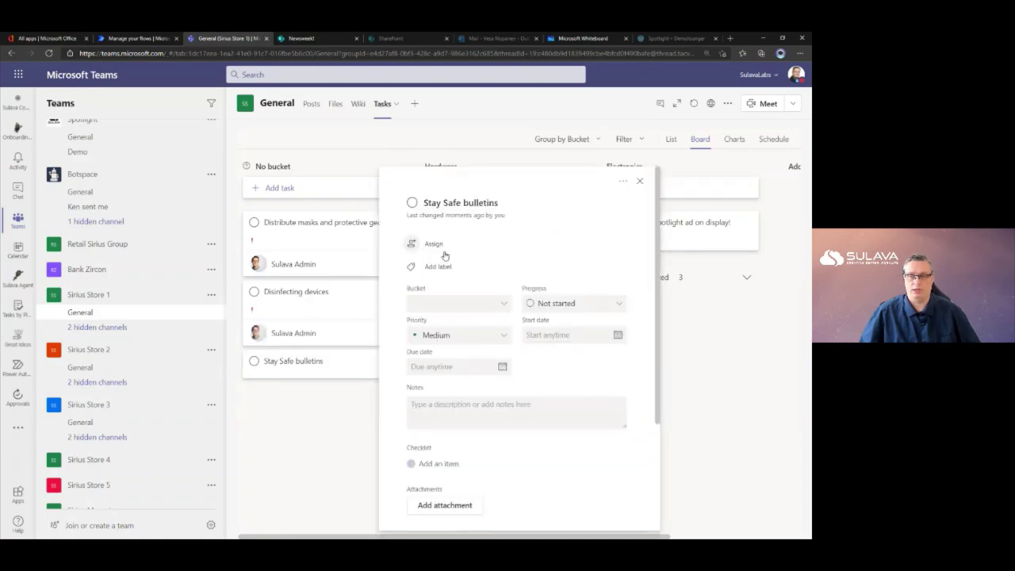
left_click(436, 244)
left_click(448, 306)
left_click(639, 181)
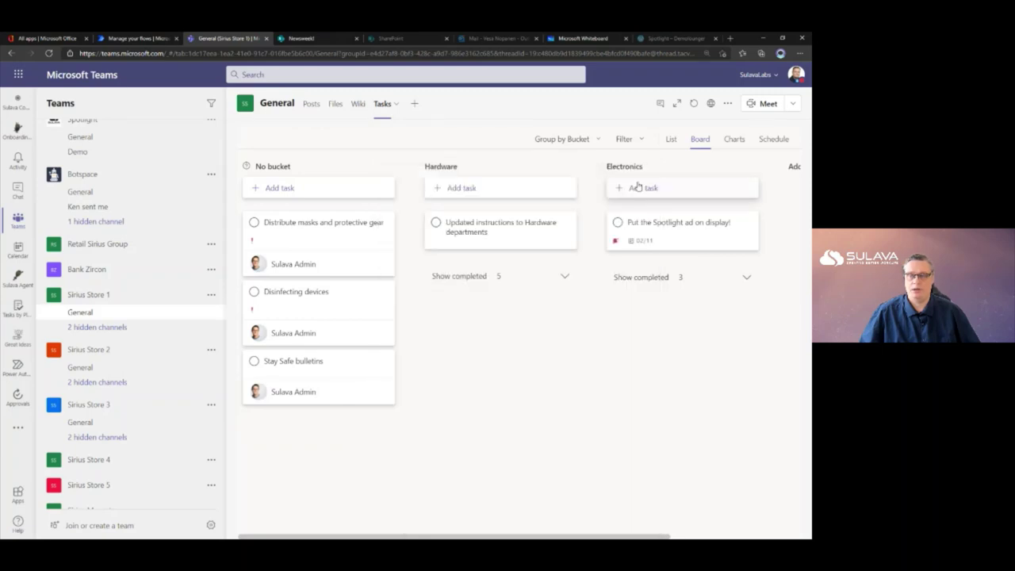
Assign the Put the Spotlight ad on display! task to the other team member, and mark it and Stay Safe bulletins as complete
left_click(652, 226)
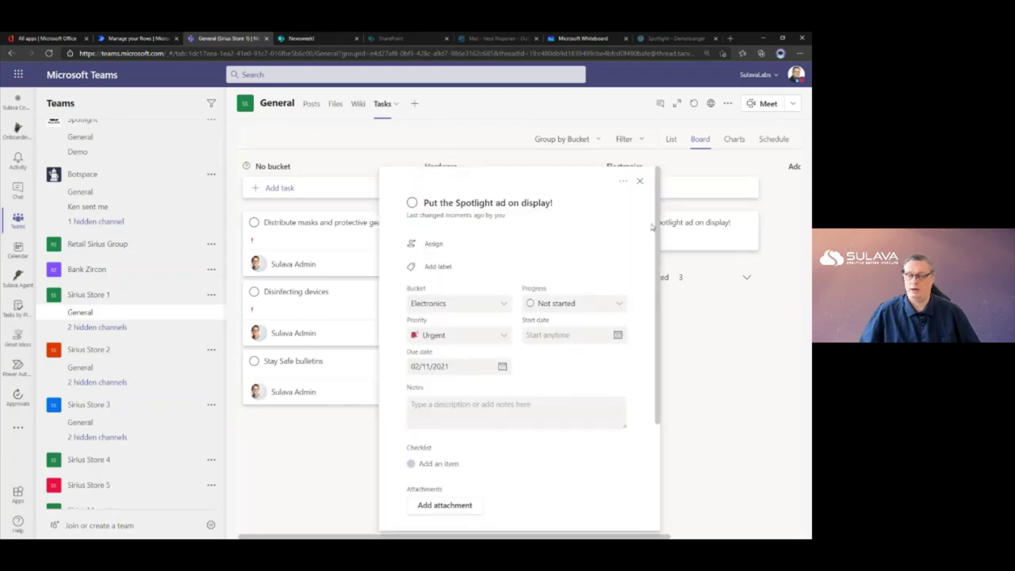
left_click(432, 244)
left_click(446, 333)
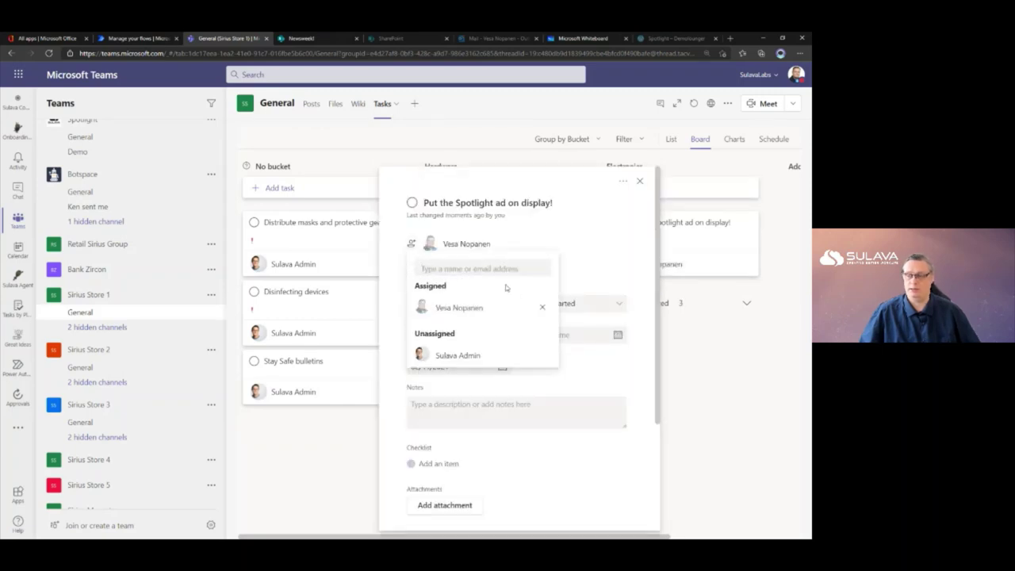
left_click(638, 182)
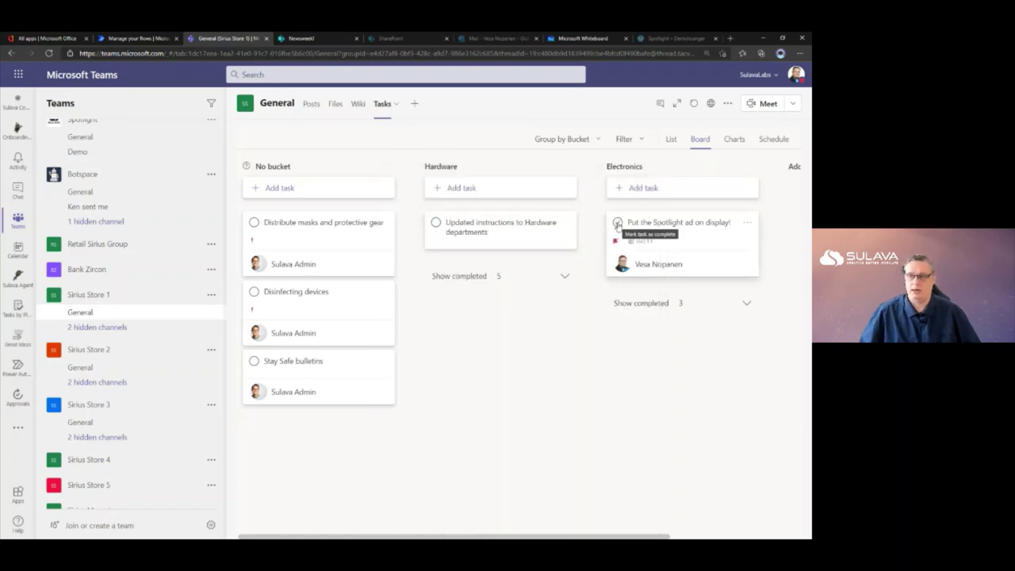
left_click(618, 222)
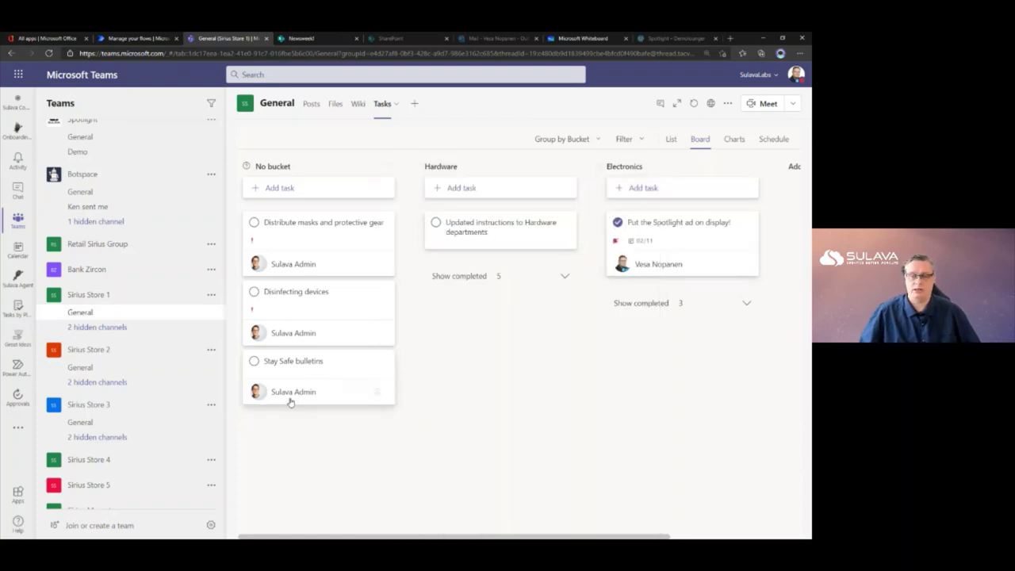
left_click(253, 362)
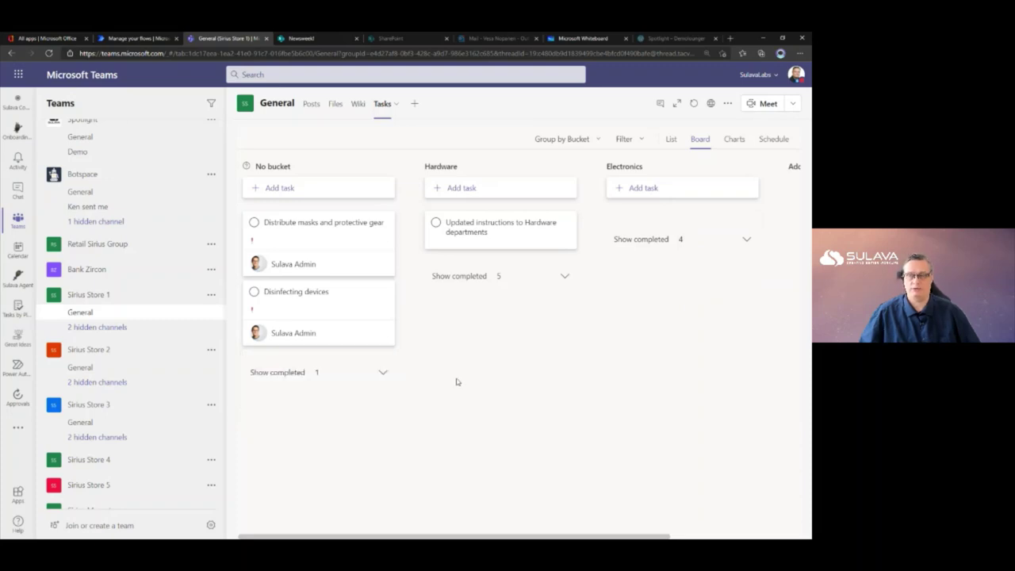
Open the Tasks (1) board in the General channel of the Sirius Megastore team
scroll(111, 404, "down", 3)
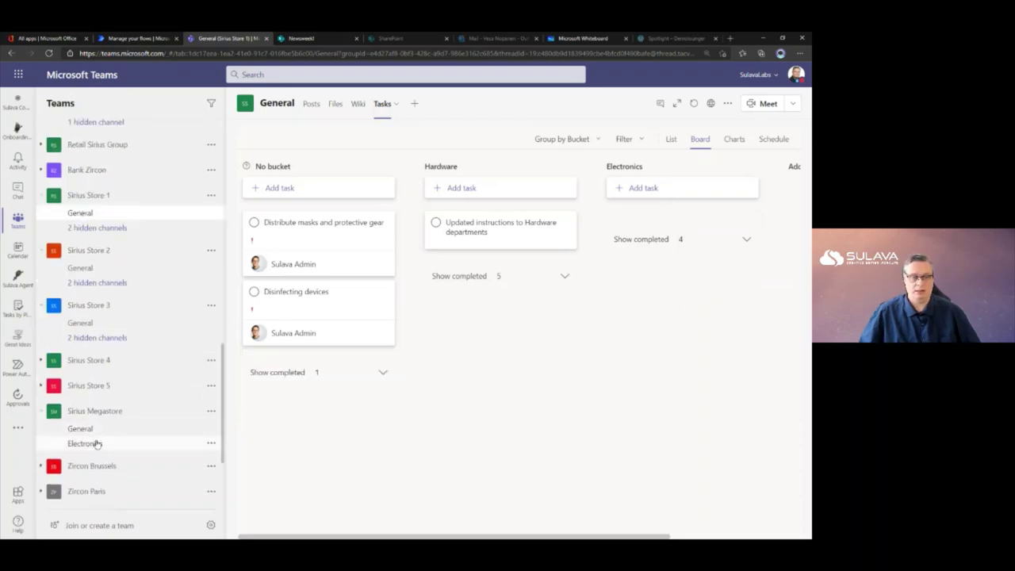
left_click(99, 429)
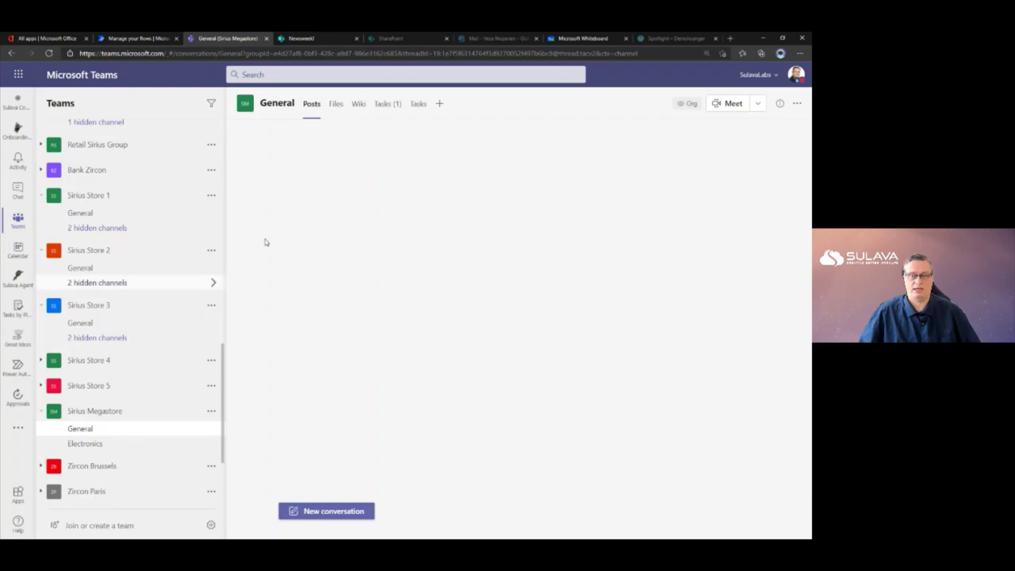
left_click(377, 104)
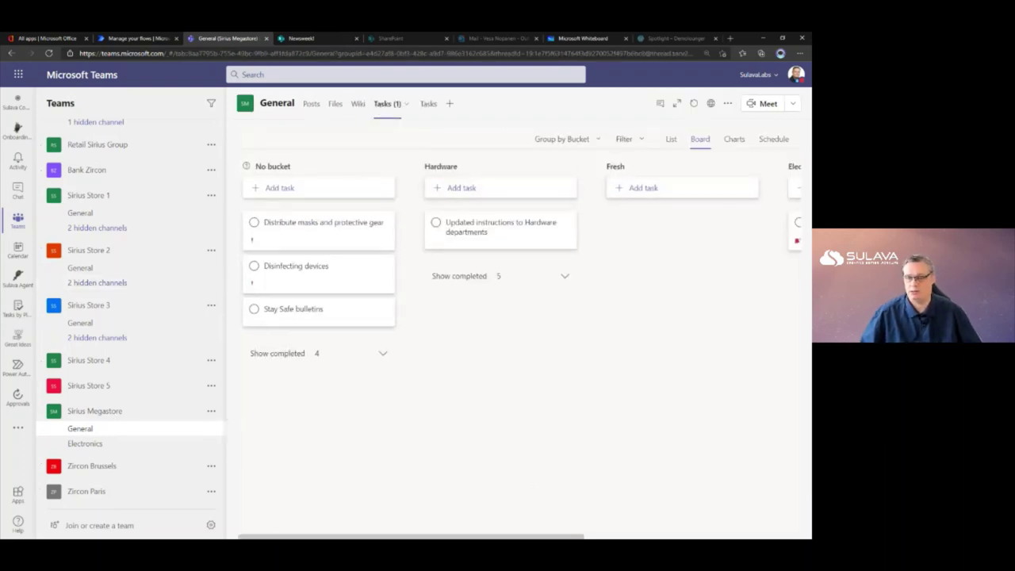
Assign Sirius Megastore's Put the Spotlight ad on display! task in the Electronics bucket to Sulava Admin
left_click_drag(507, 536, 628, 536)
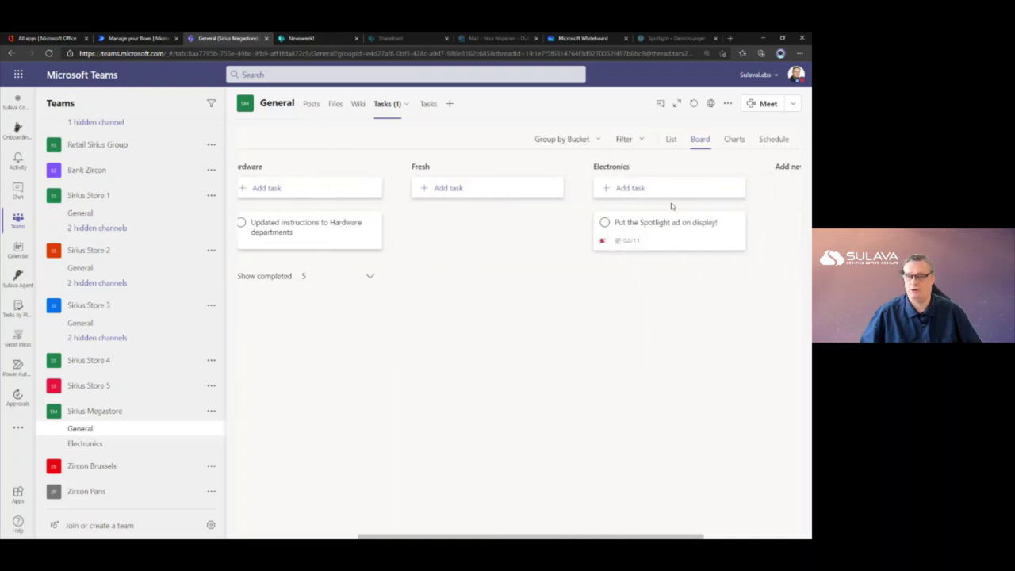
left_click(658, 227)
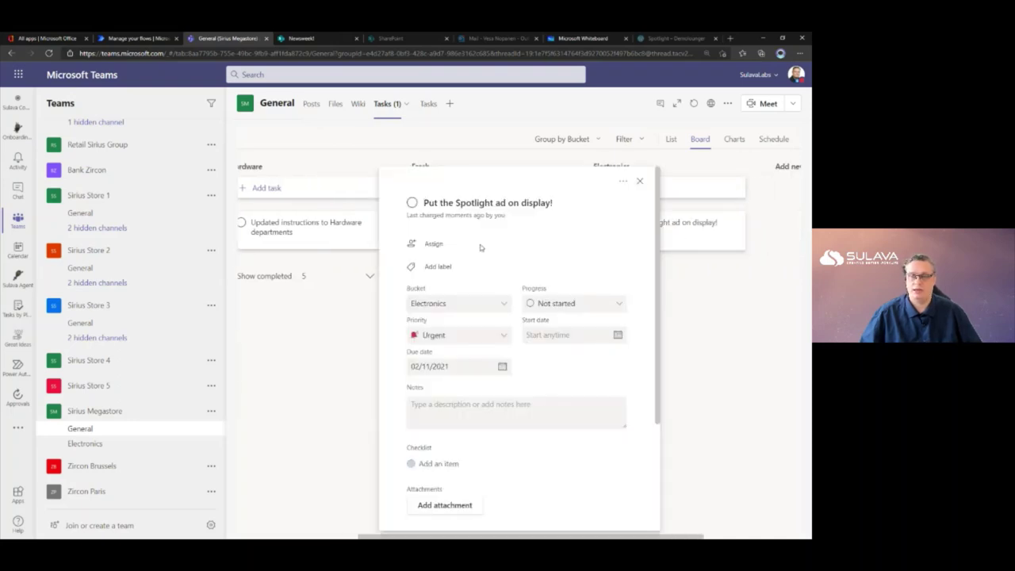
left_click(429, 243)
left_click(445, 306)
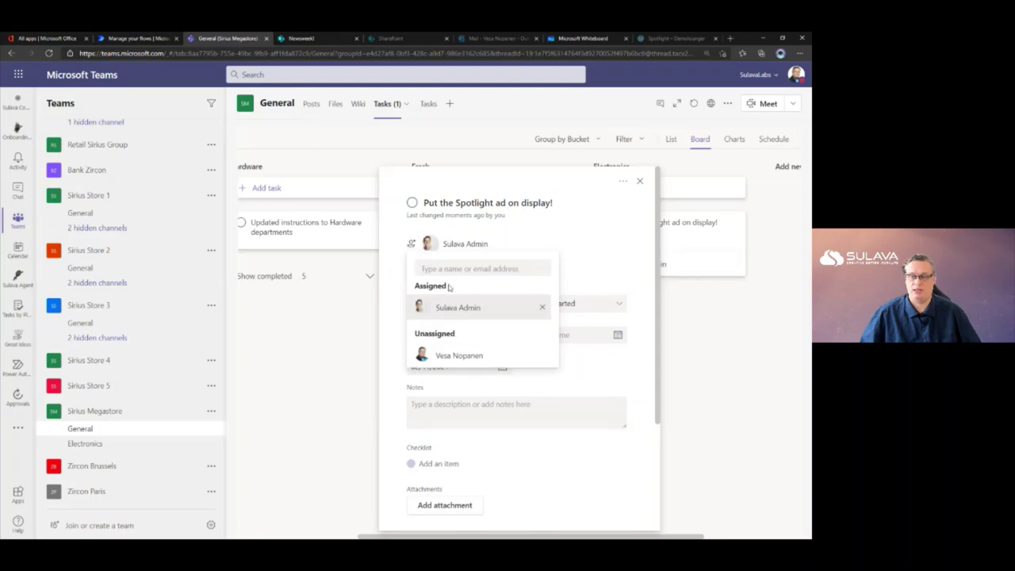
left_click(640, 181)
left_click(640, 181)
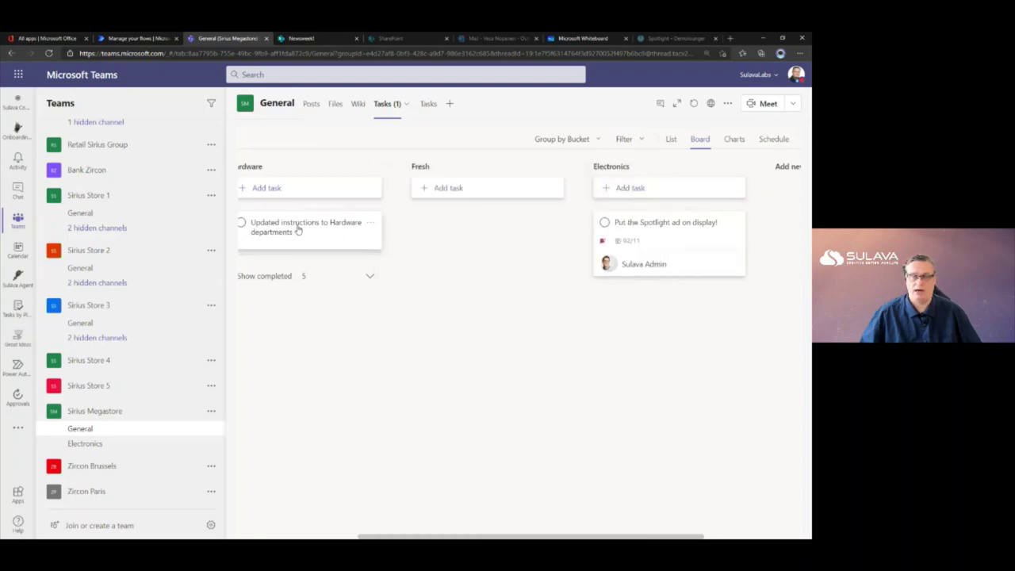
Assign the Updated instructions to Hardware departments task to the team member other than Sulava Admin
left_click(297, 229)
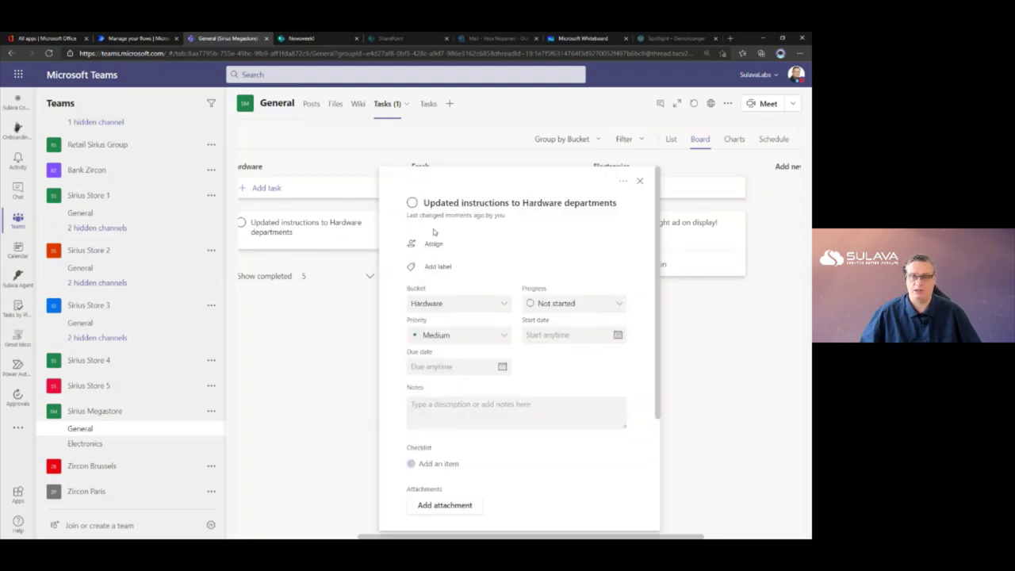
left_click(433, 246)
left_click(456, 331)
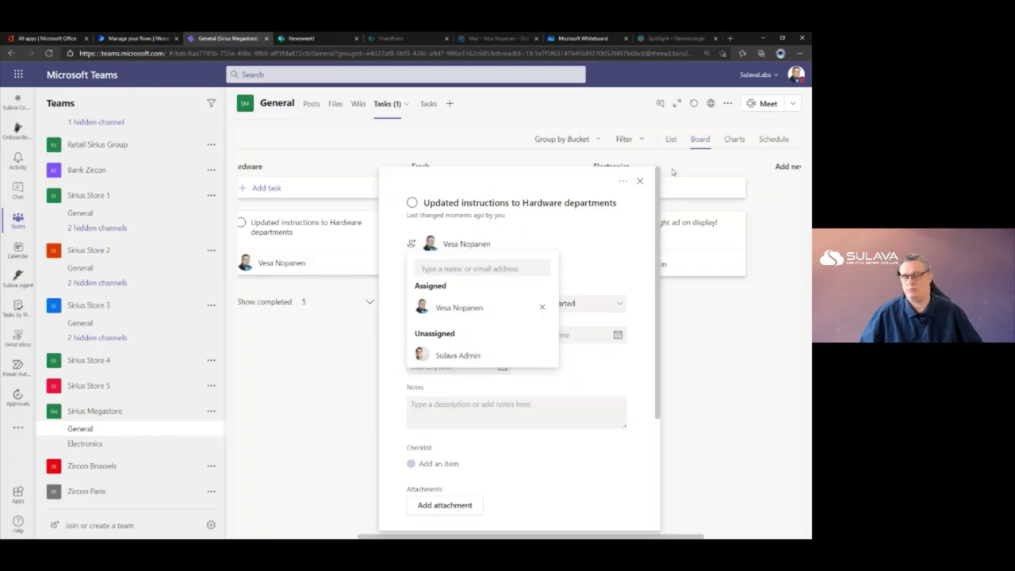
left_click(640, 180)
left_click(640, 181)
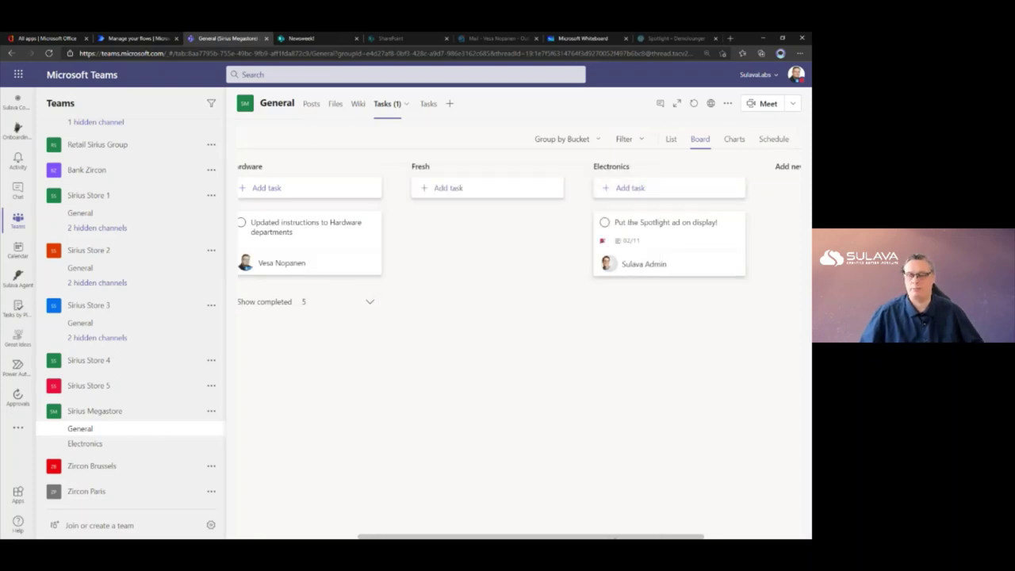
Mark Sirius Megastore's Put the Spotlight ad on display! task as complete and return to the published list's team progress in Tasks by Planner and To Do
scroll(614, 538, "left", 2)
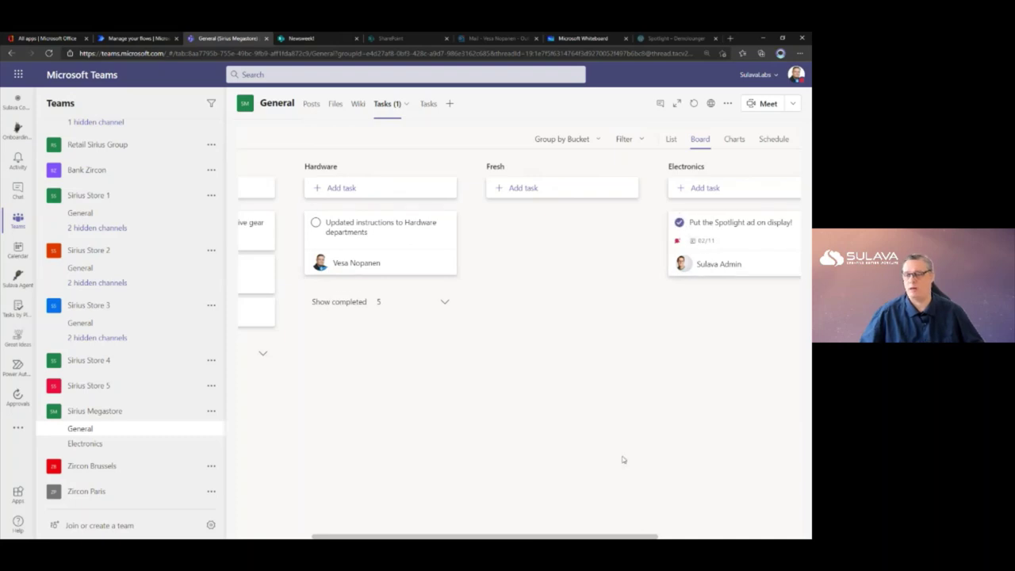
left_click(18, 308)
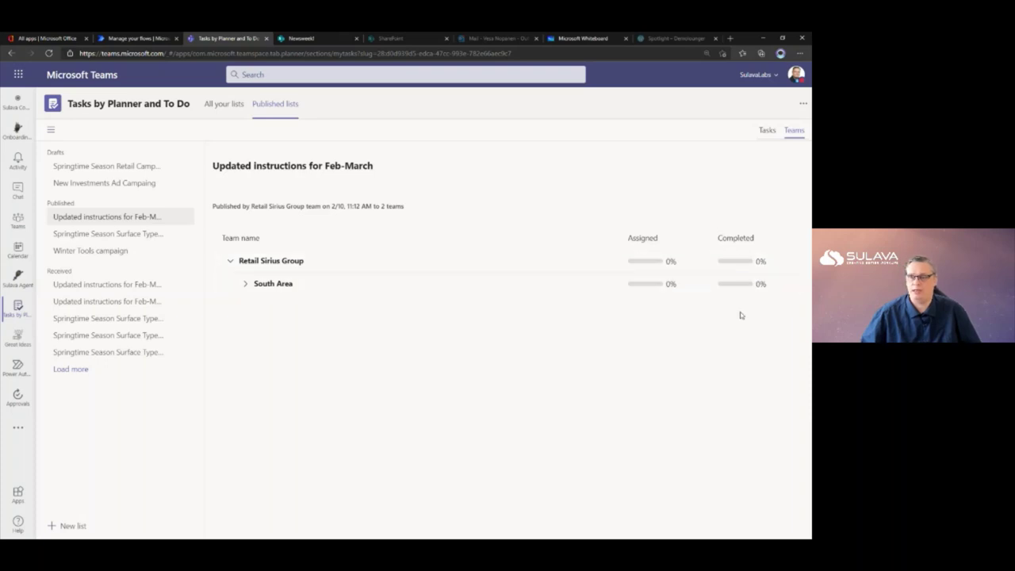
Refresh Tasks by Planner and To Do and reopen the published Updated instructions for Feb-March list
left_click(769, 132)
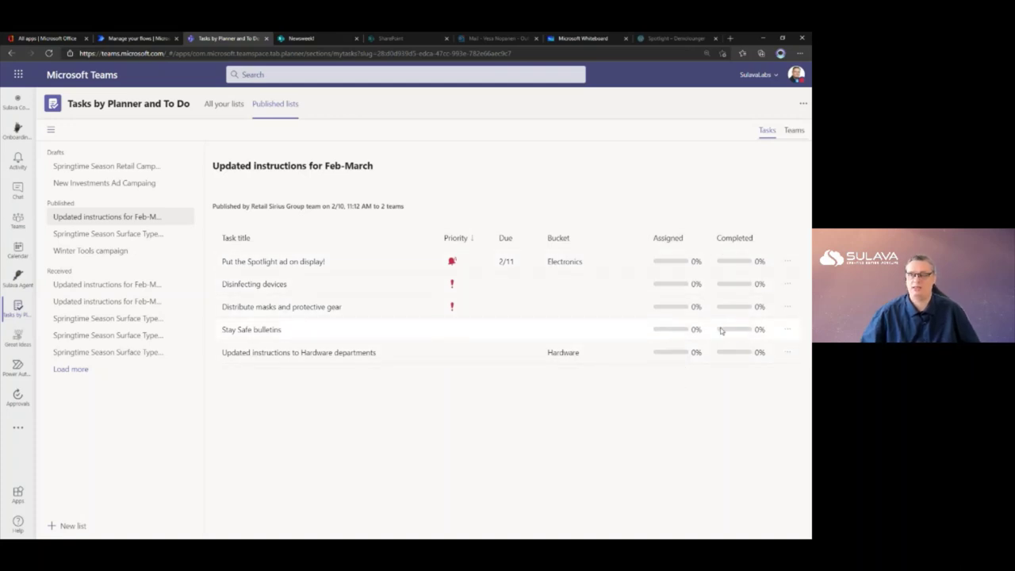
left_click(801, 104)
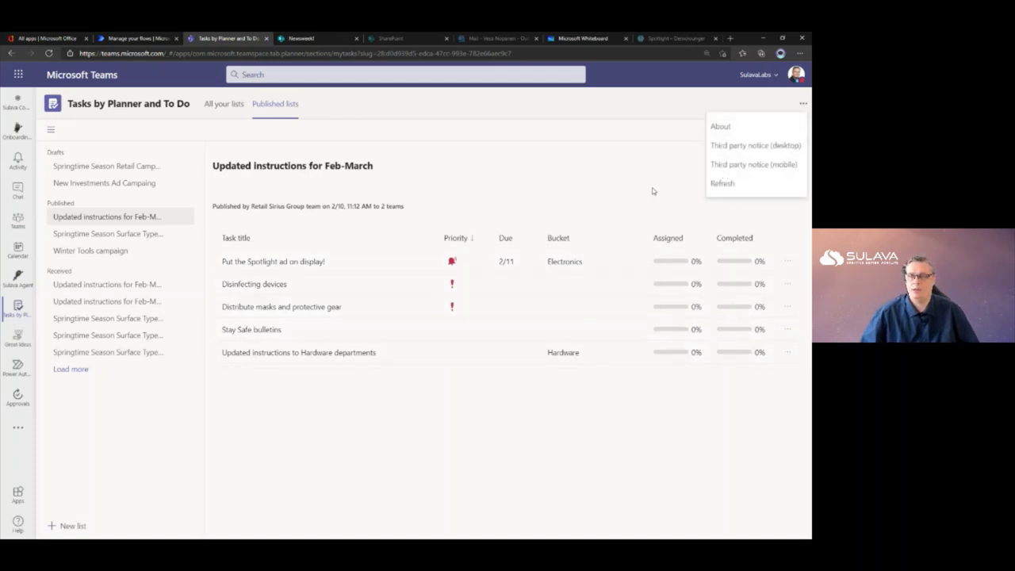
left_click(721, 182)
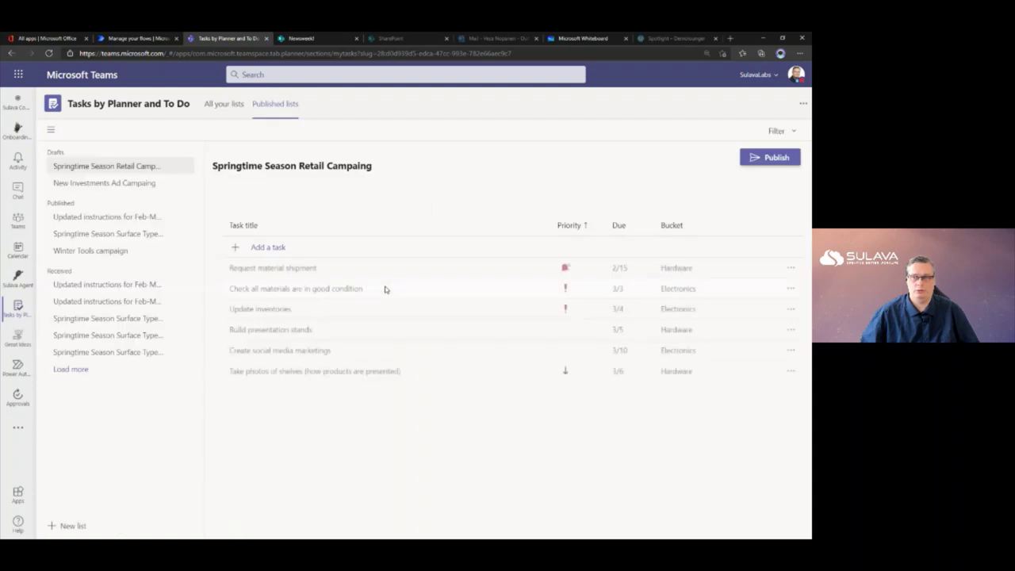
left_click(107, 217)
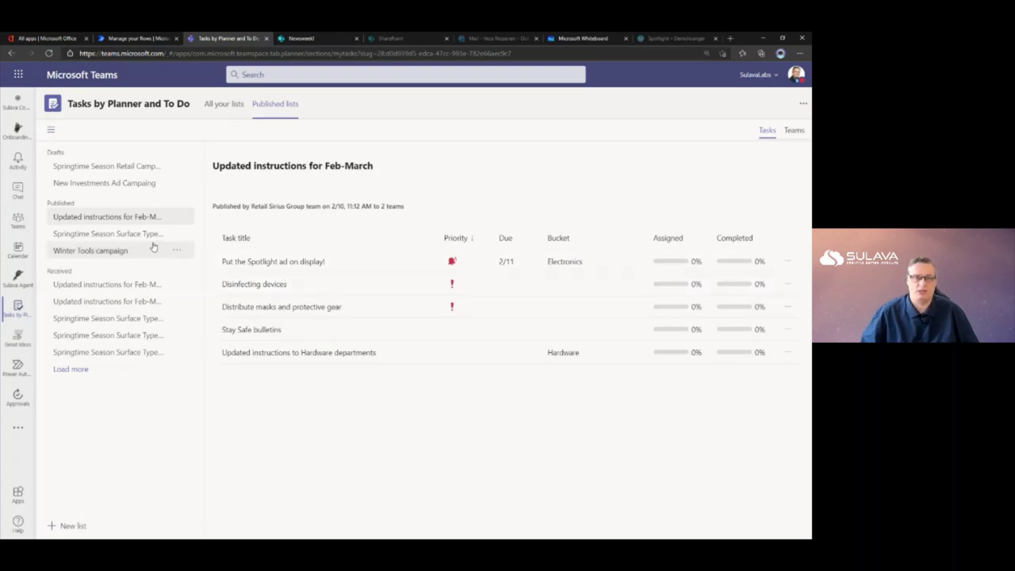
Show the published list's progress by team, expanding South Area, Capital District and East District down to the stores
left_click(794, 130)
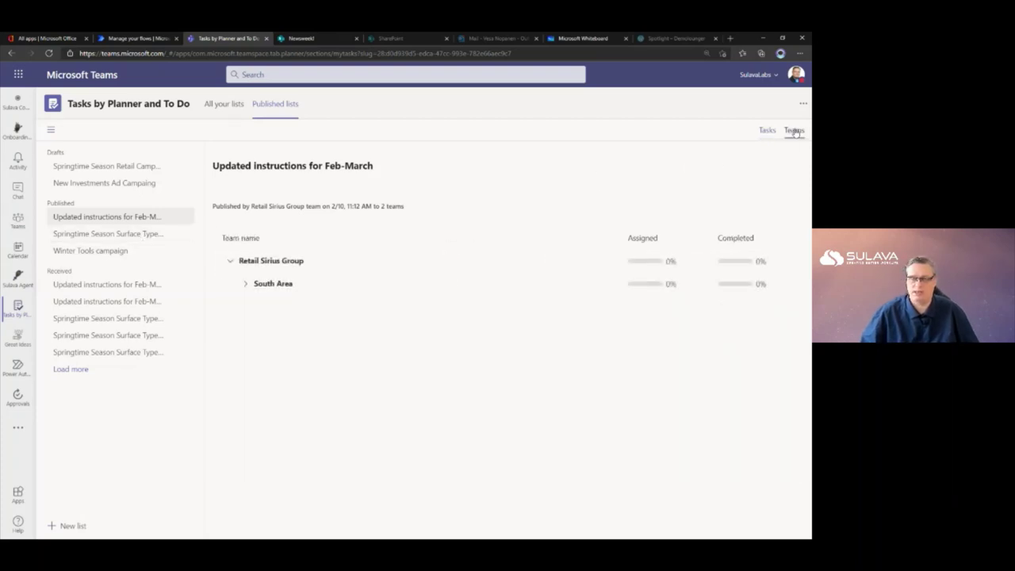
left_click(246, 283)
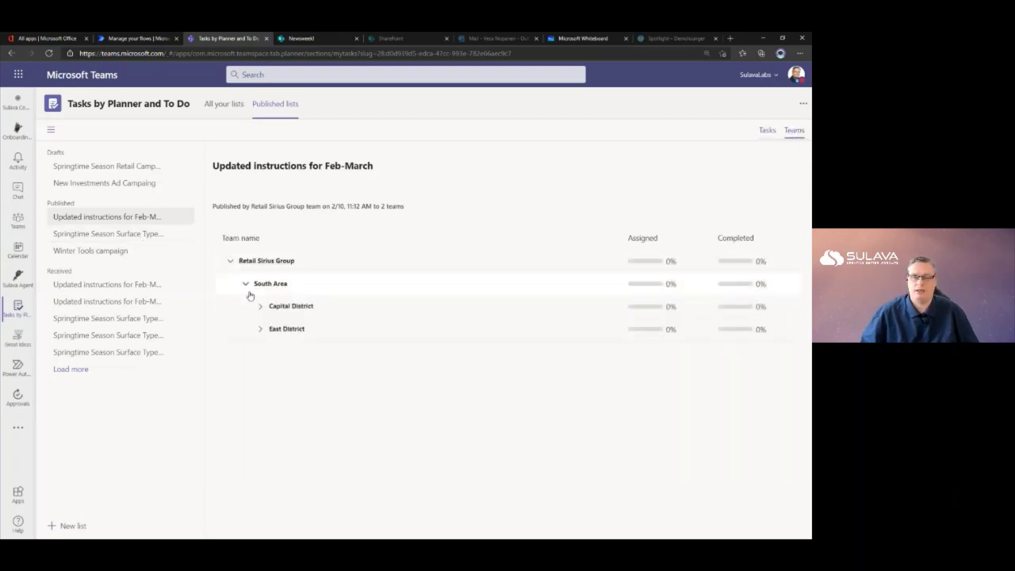
left_click(260, 306)
left_click(261, 350)
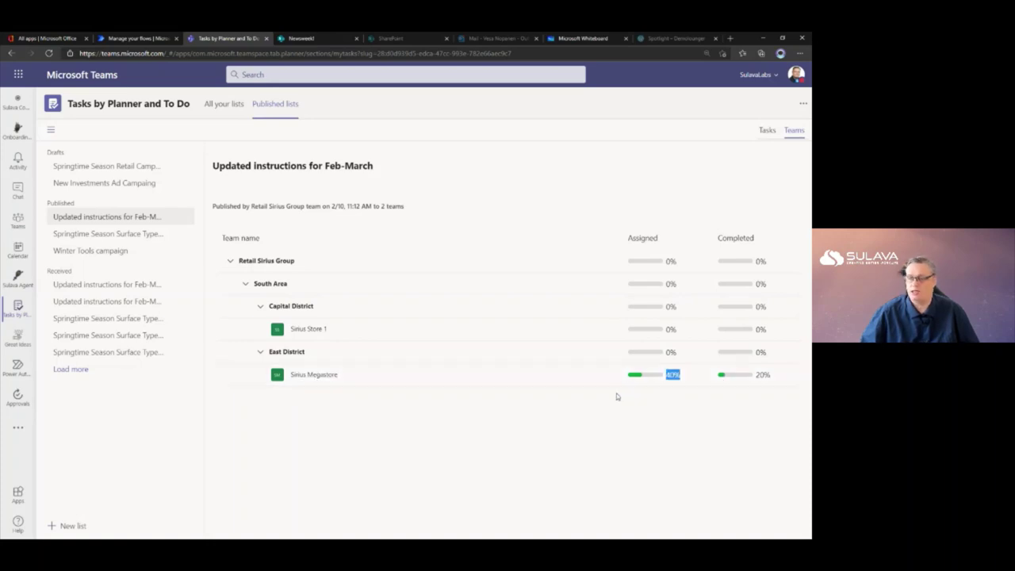
View the report for the Disinfecting devices task and expand its areas and districts down to the individual stores
left_click(766, 131)
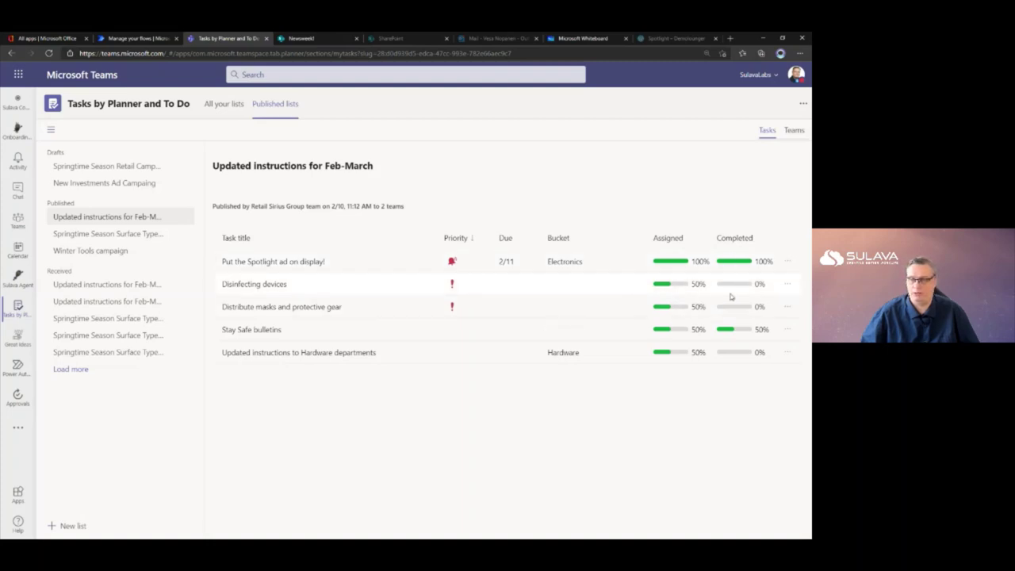
left_click(784, 285)
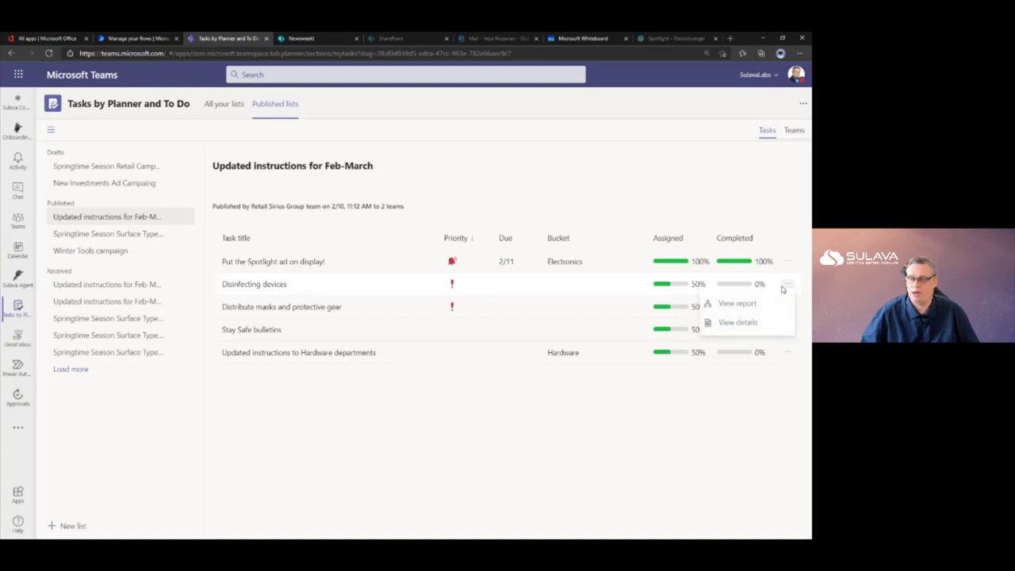
left_click(740, 303)
left_click(244, 284)
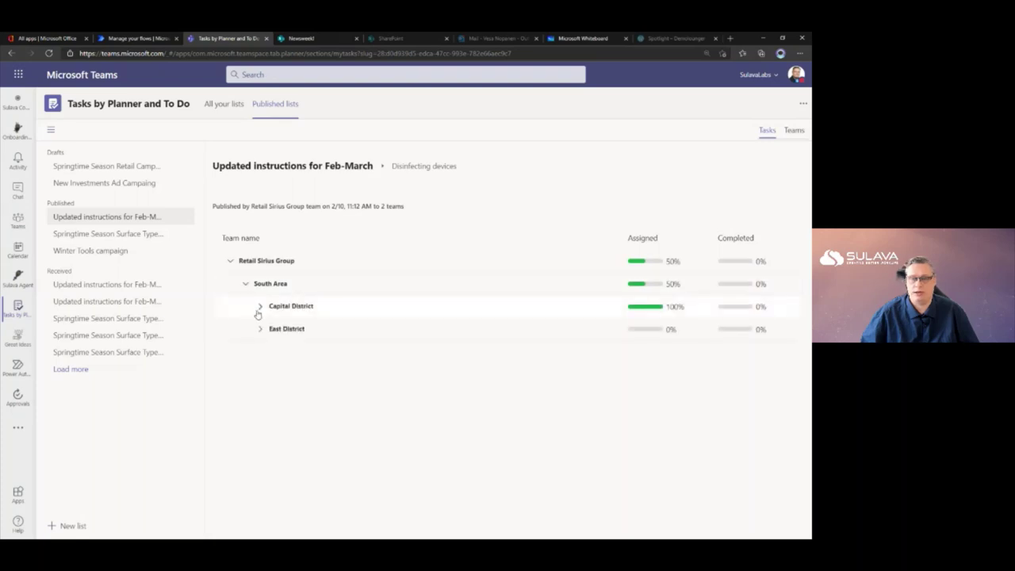
left_click(258, 309)
left_click(260, 352)
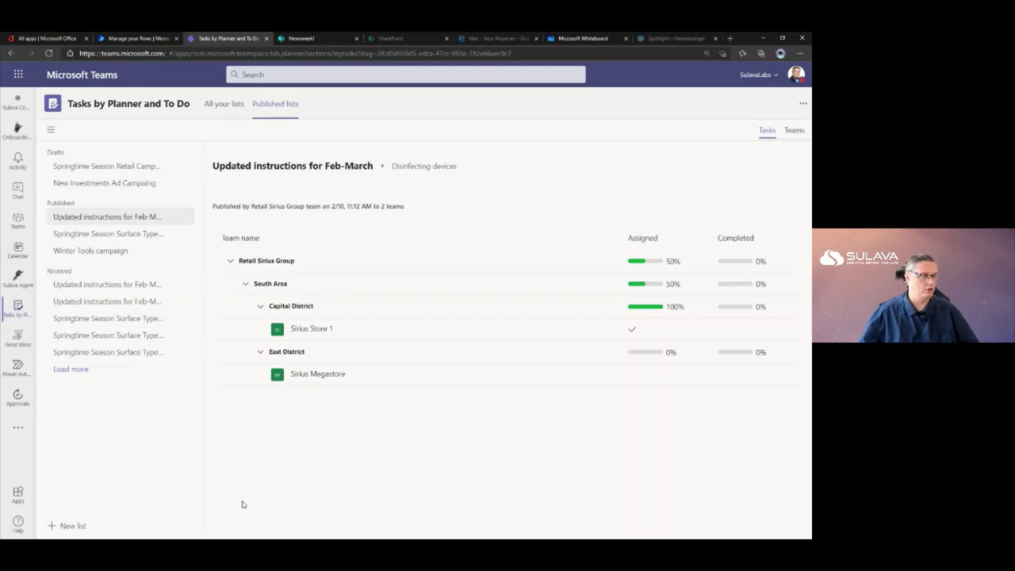
Open the Insights app and submit feedback that the pinned Welcome to the team insight is helpful
left_click(21, 228)
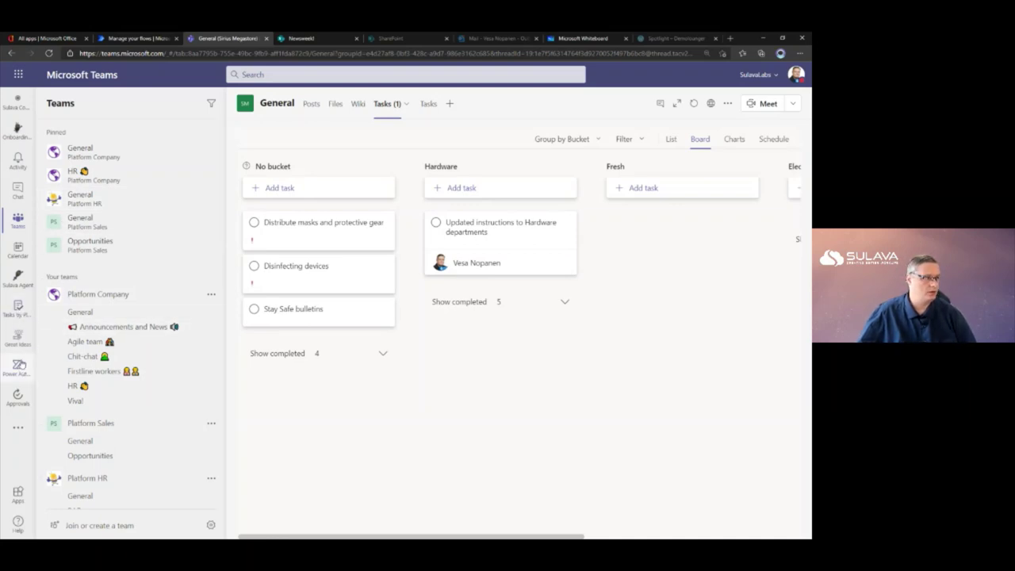
left_click(17, 427)
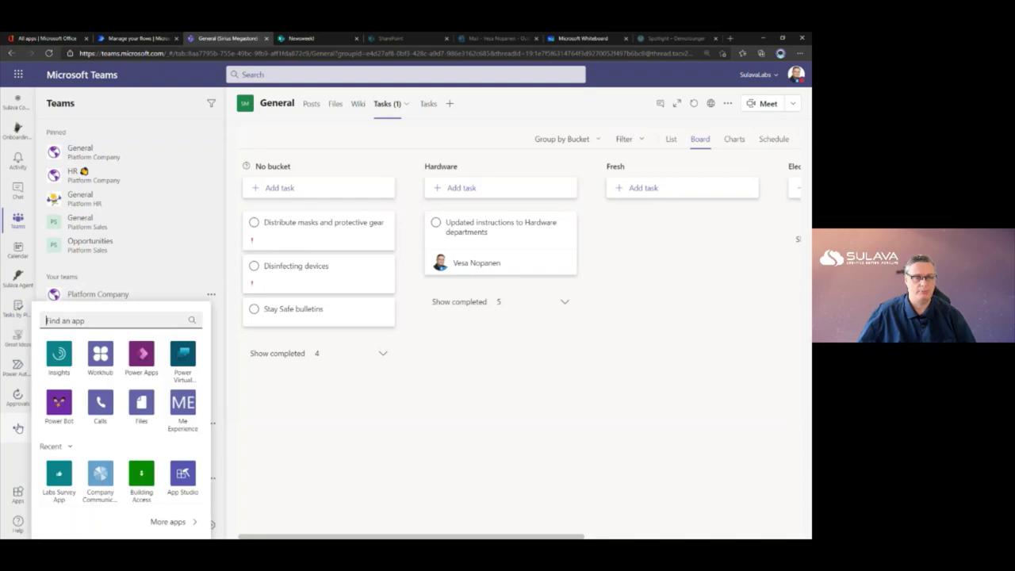
left_click(52, 345)
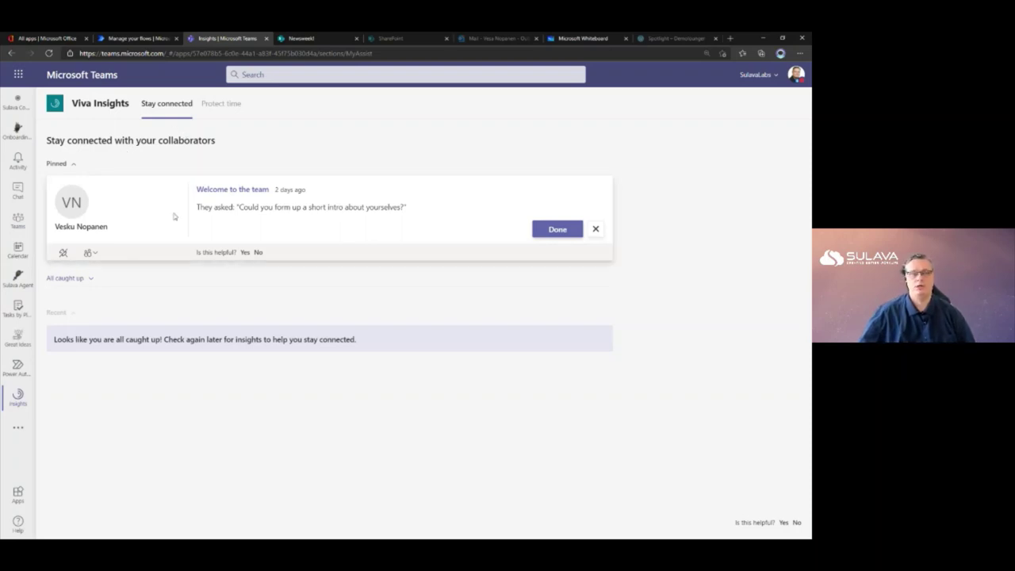
left_click(245, 252)
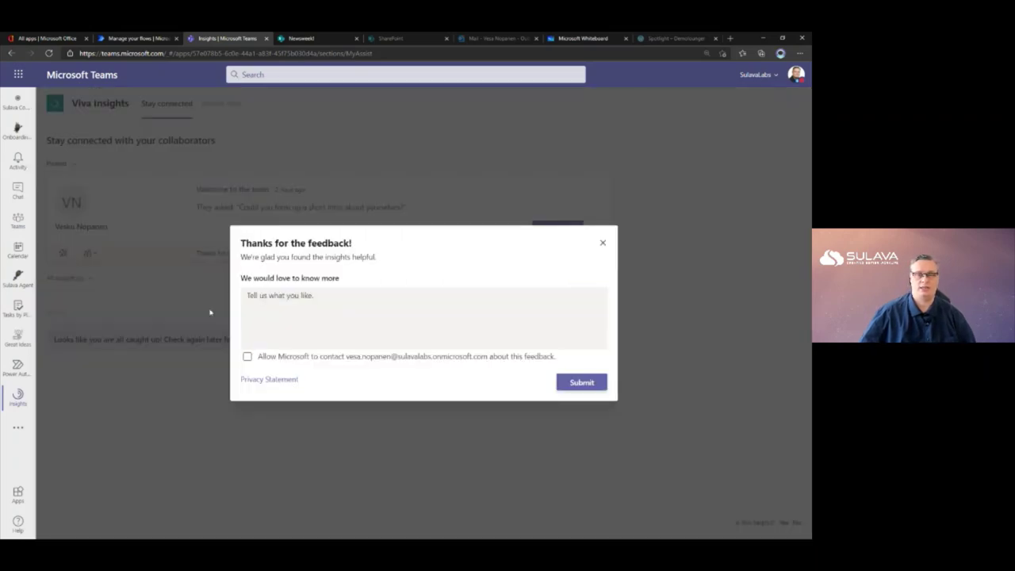
left_click(595, 384)
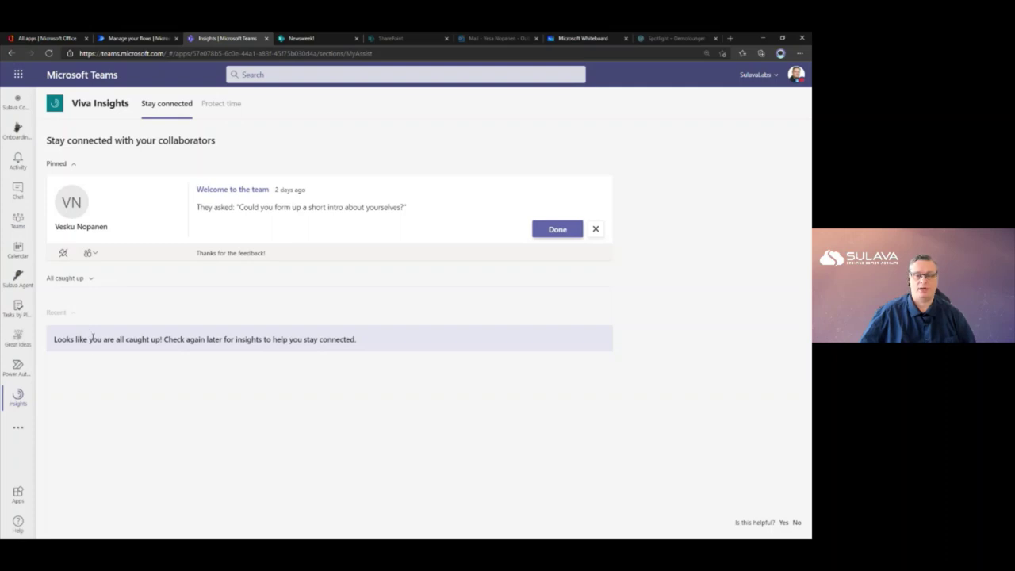
Review all available focus times in Viva Insights' Protect time section and return to Stay connected
left_click(200, 116)
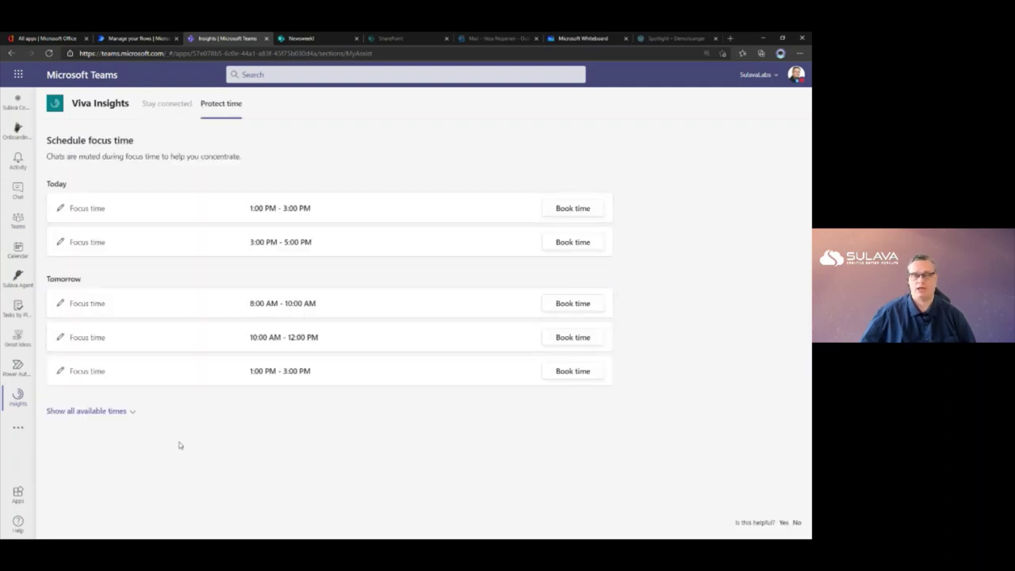
left_click(104, 412)
scroll(183, 218, "down", 10)
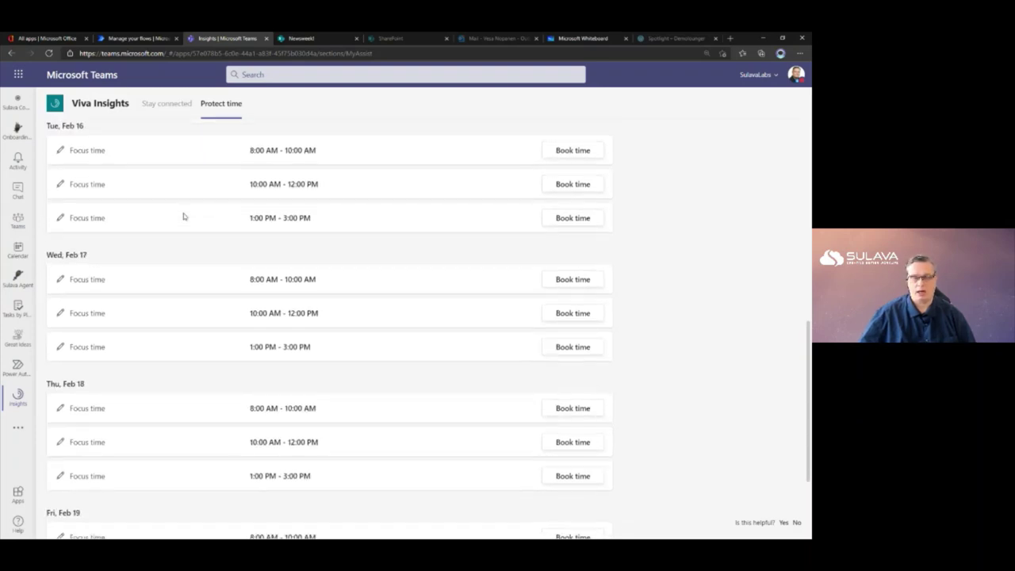
scroll(183, 216, "up", 10)
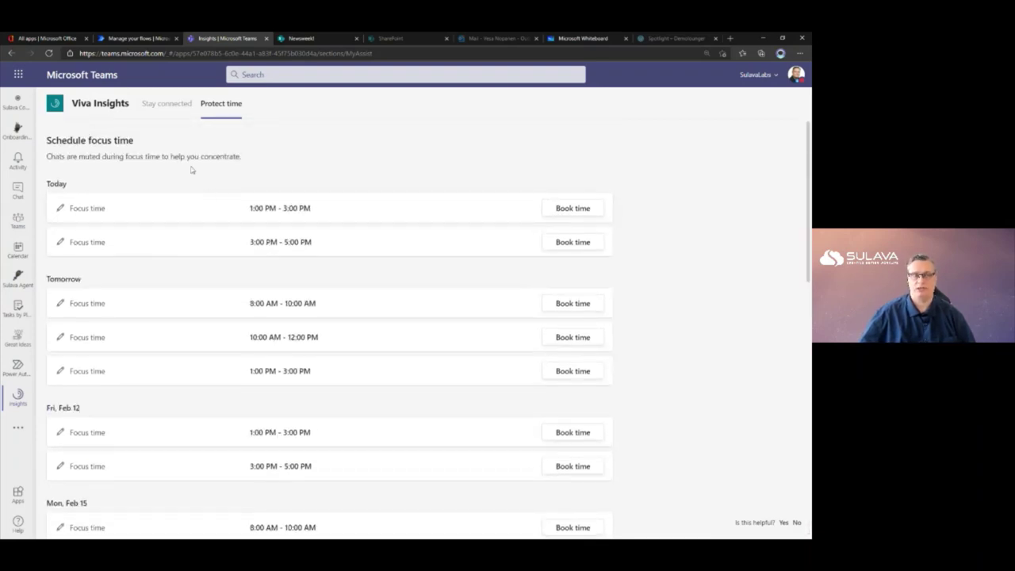
left_click(187, 105)
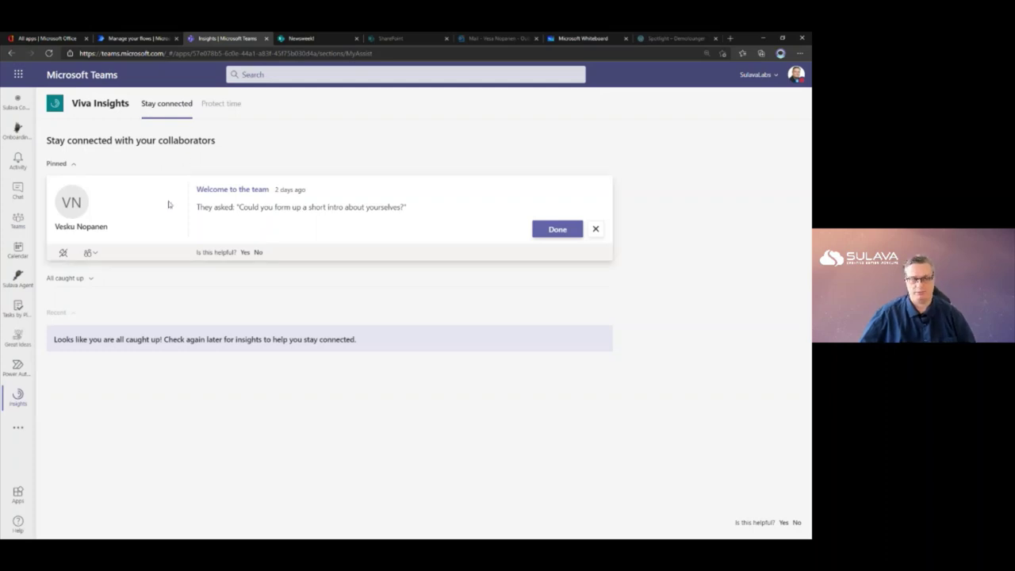
Open the Microsoft Viva Topics page in the Viva! channel of the Platform Company team
left_click(17, 220)
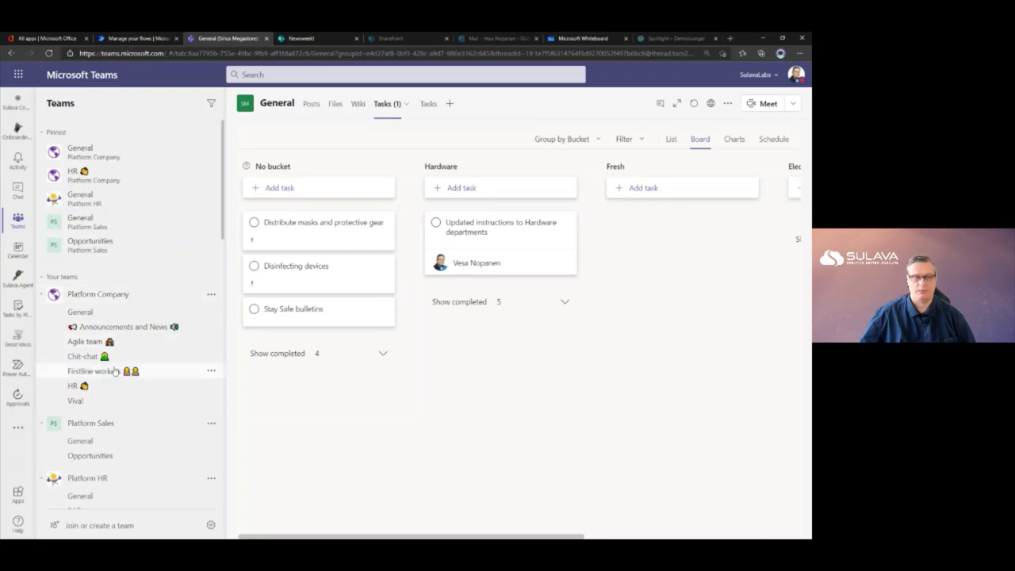
left_click(79, 400)
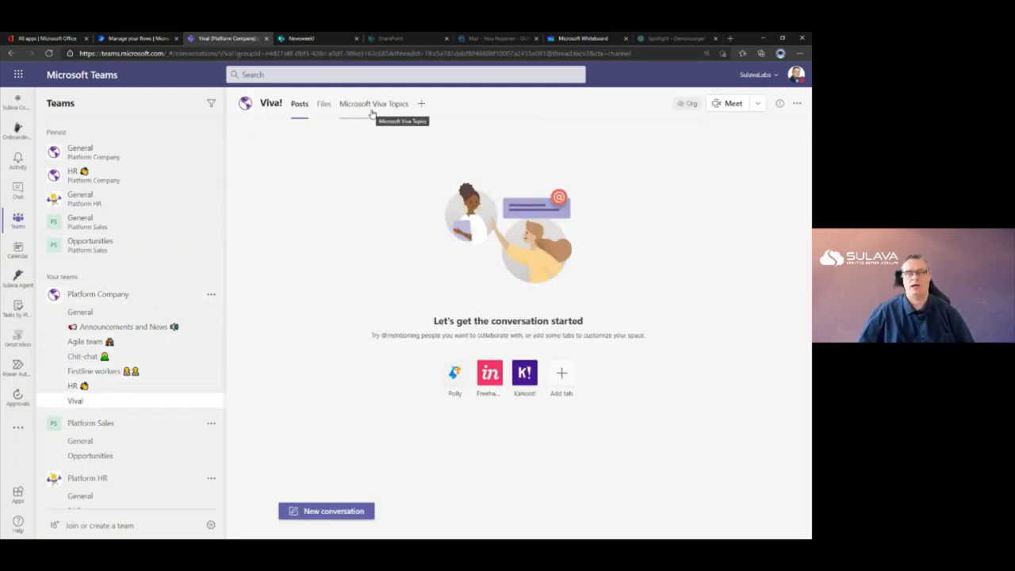
left_click(372, 105)
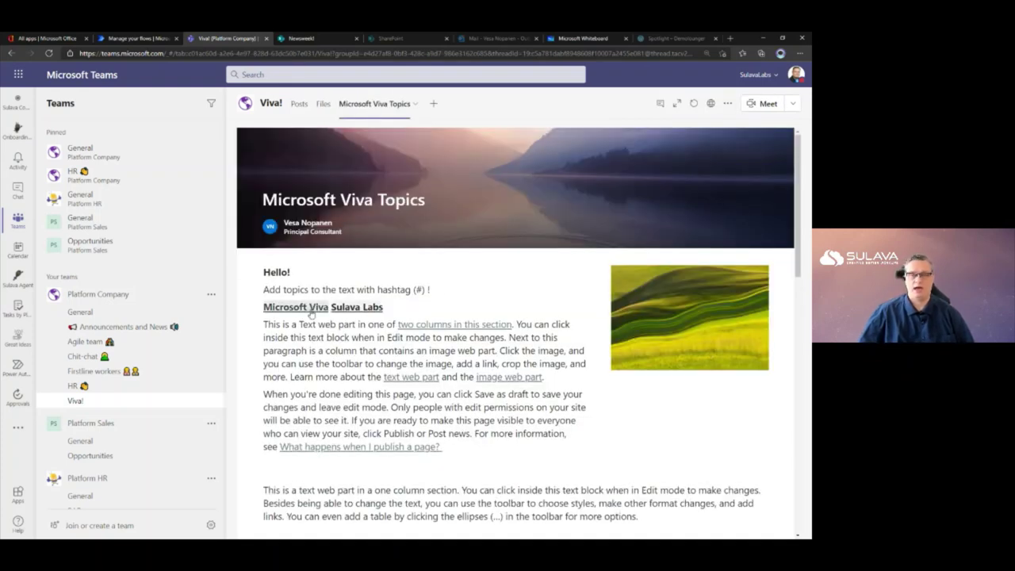
Preview the page's topic cards and read through the Microsoft Viva topic's details page
mouse_move(299, 309)
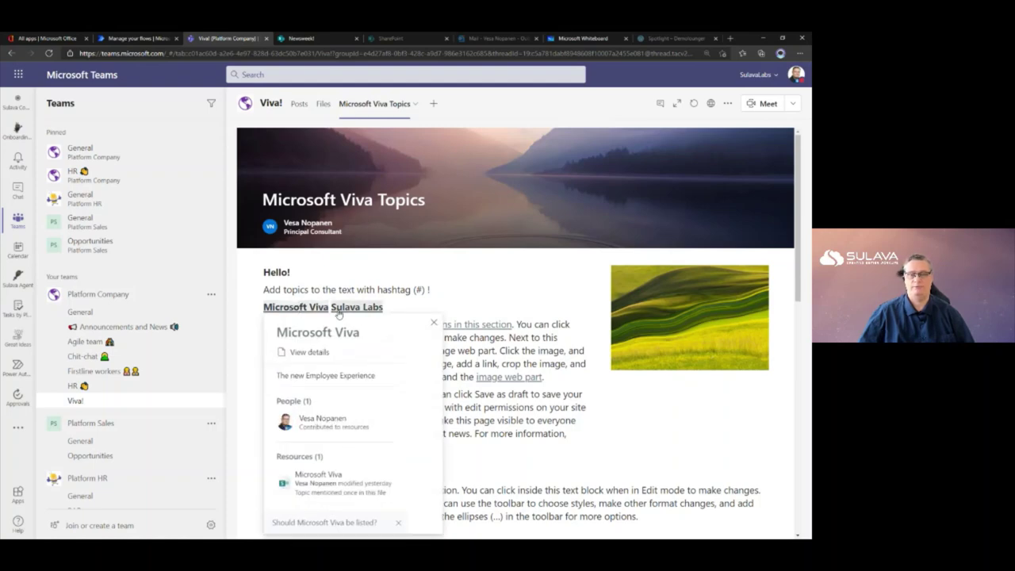
mouse_move(357, 309)
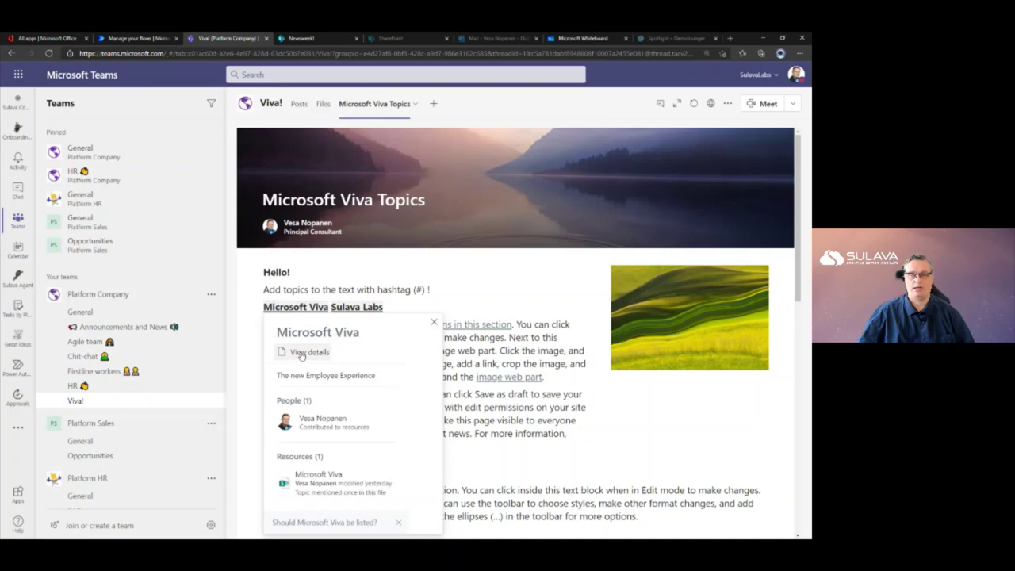
left_click(309, 353)
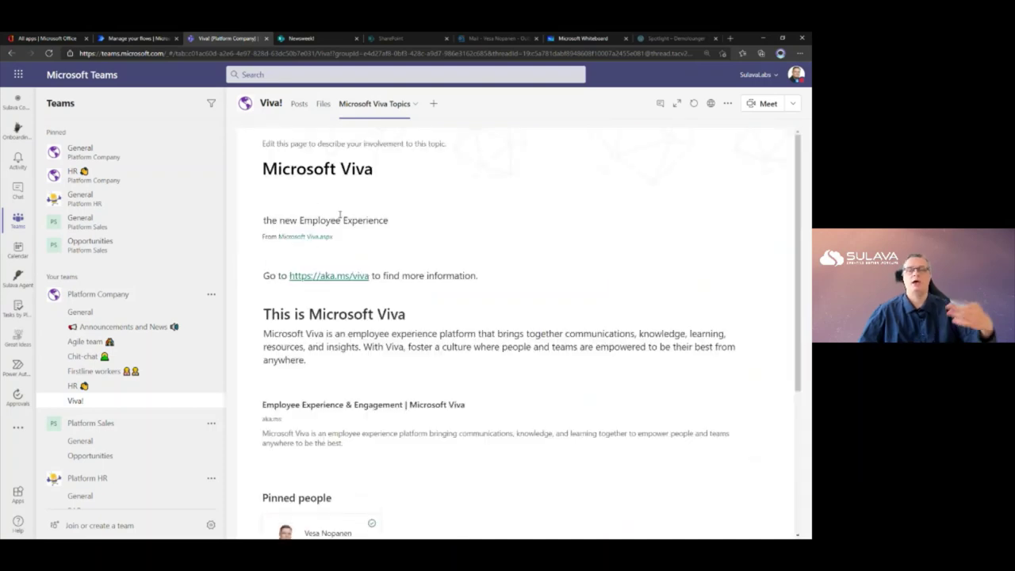
scroll(347, 275, "down", 3)
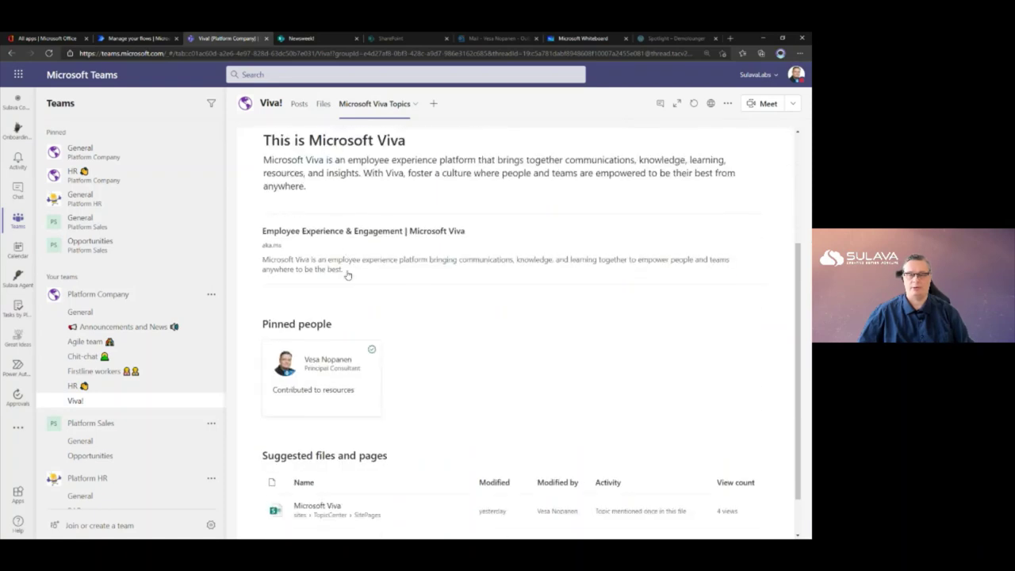
scroll(346, 278, "up", 1)
scroll(349, 261, "up", 2)
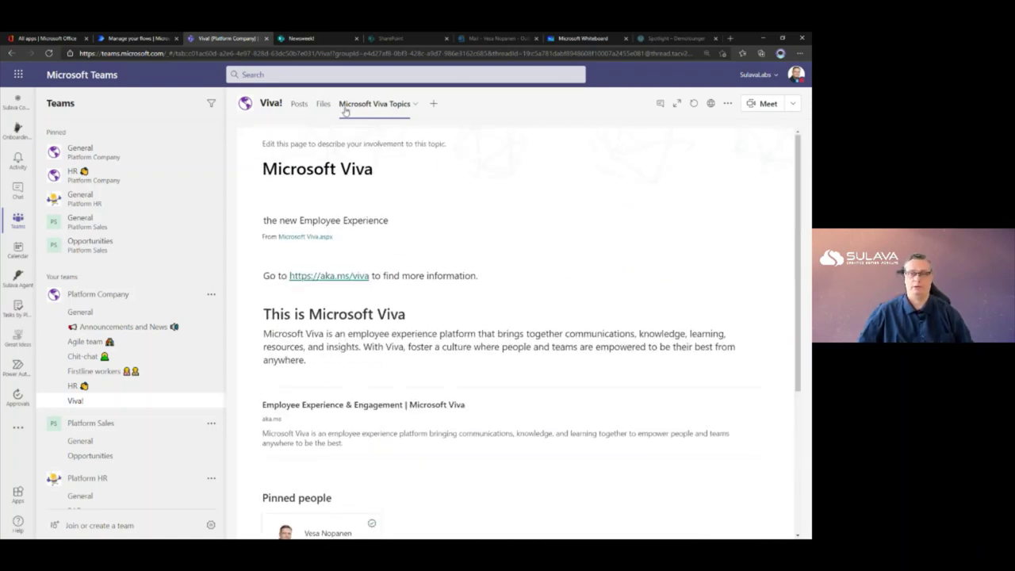
Open the Microsoft Viva Topics page in SharePoint for editing and insert the Project App X topic below the hashtag instruction line
left_click(713, 106)
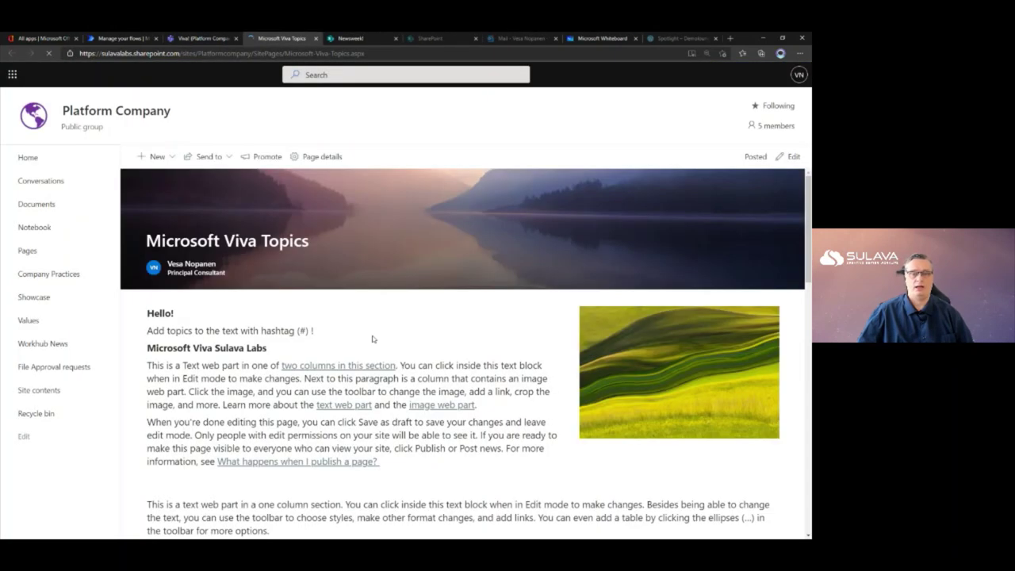
left_click(792, 156)
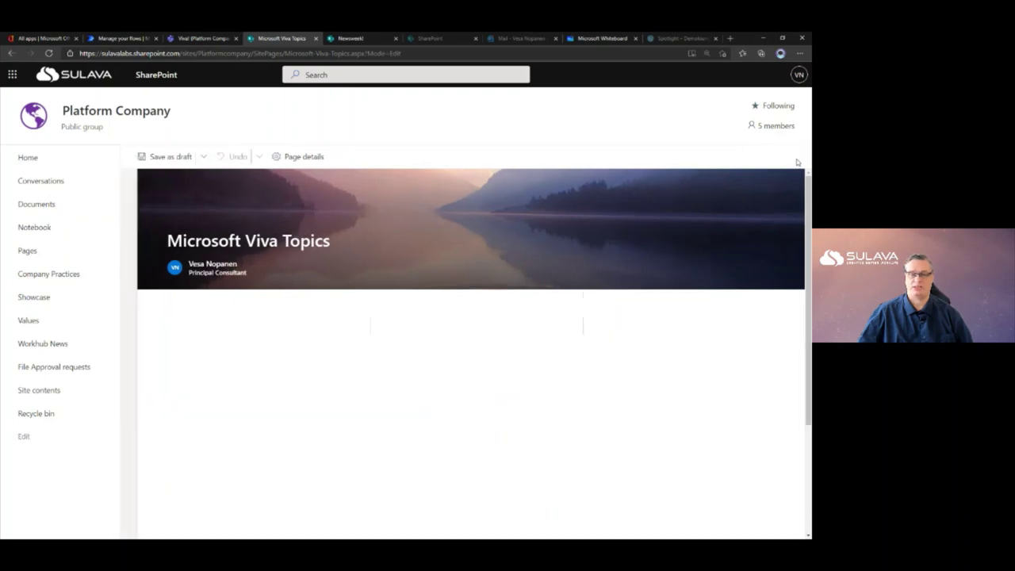
left_click(343, 333)
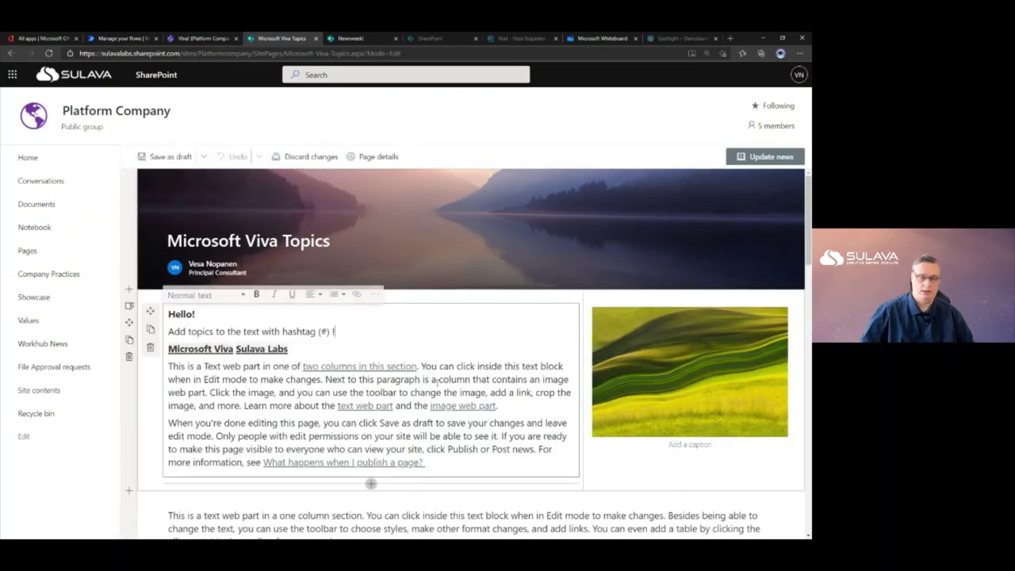
key("Return")
type("#p")
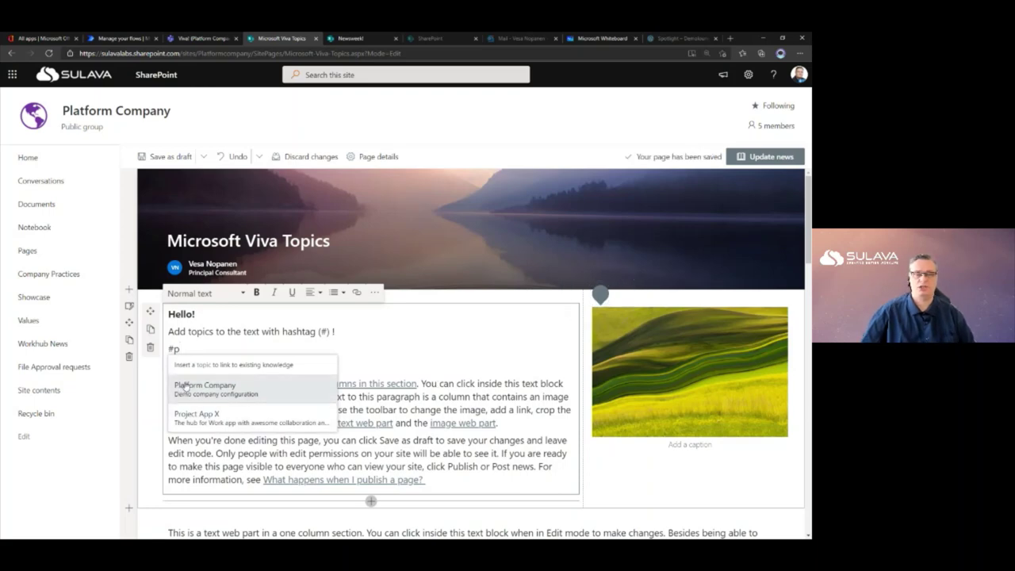
left_click(210, 420)
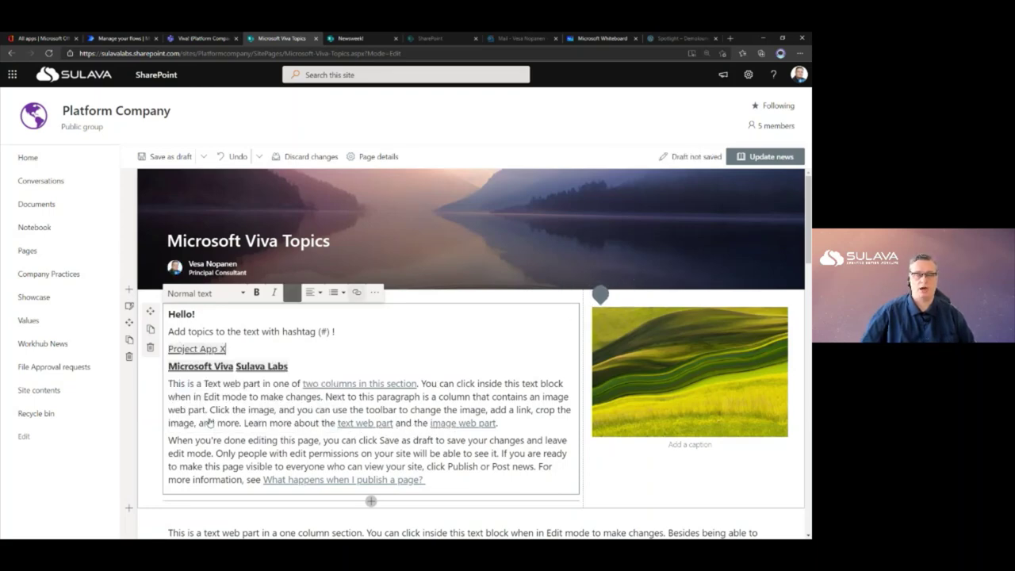
Publish the updated news page and preview the Project App X topic card
left_click(757, 159)
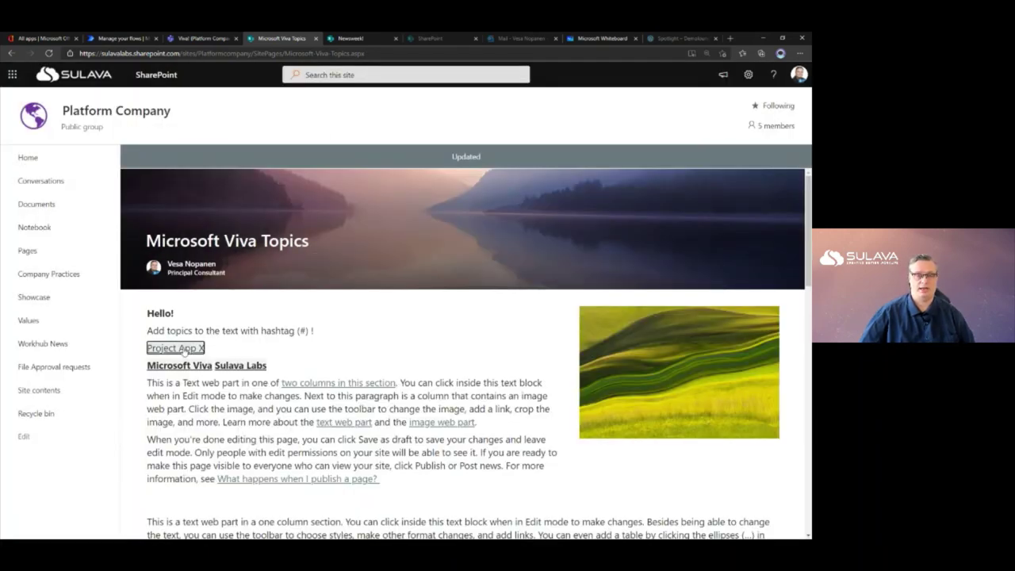
mouse_move(175, 347)
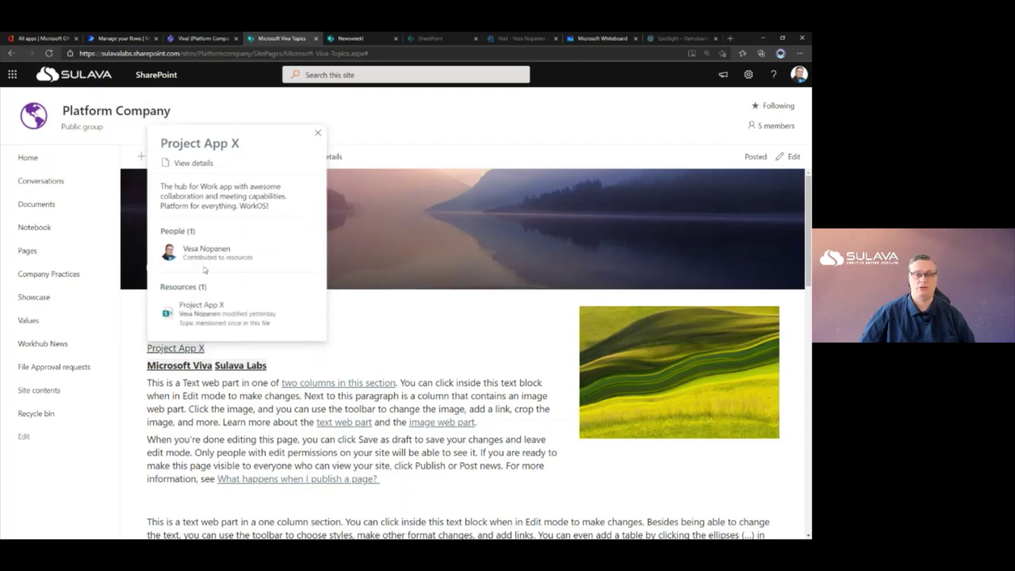
Open the full details page of the Project App X topic and review its pinned people and suggested files and pages
left_click(194, 162)
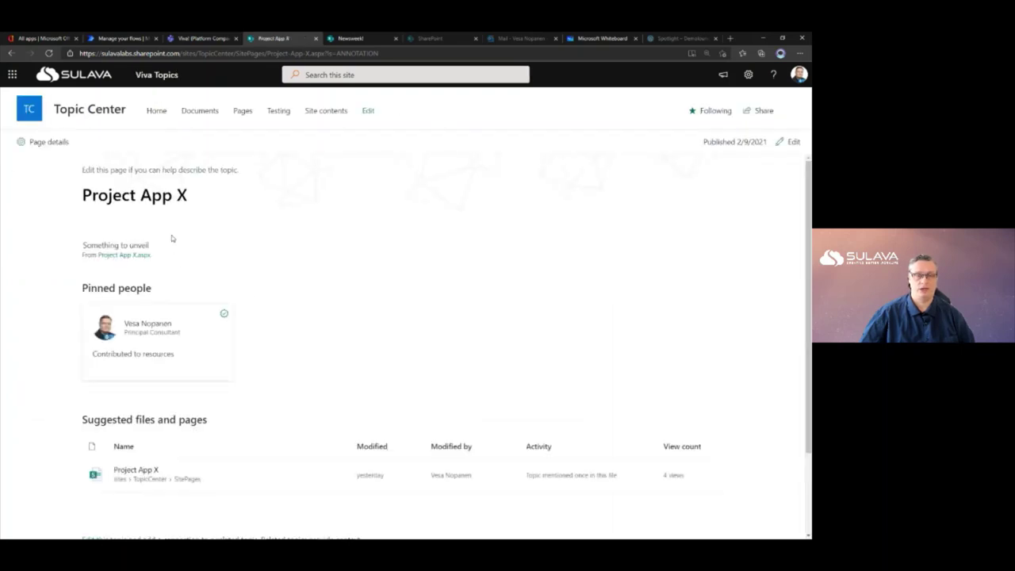
scroll(179, 282, "down", 3)
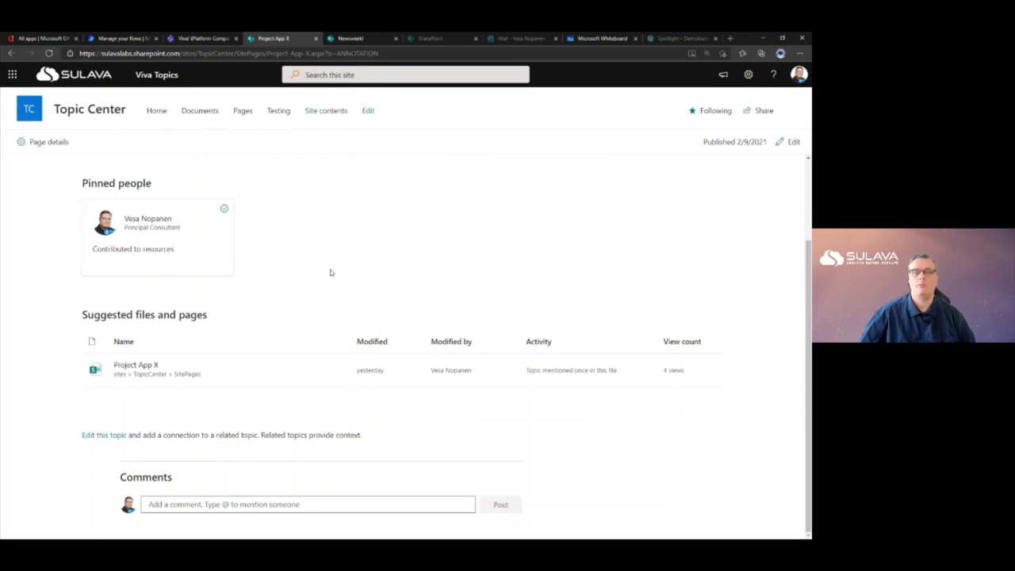
scroll(325, 293, "up", 1)
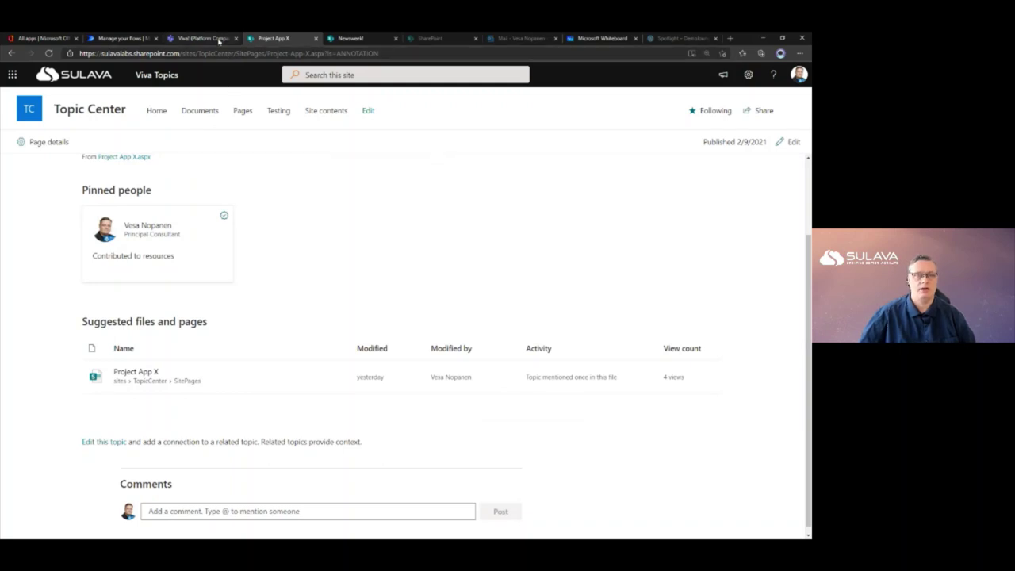
Switch to the existing SharePoint search results page and replace its query with a search for "project"
left_click(424, 37)
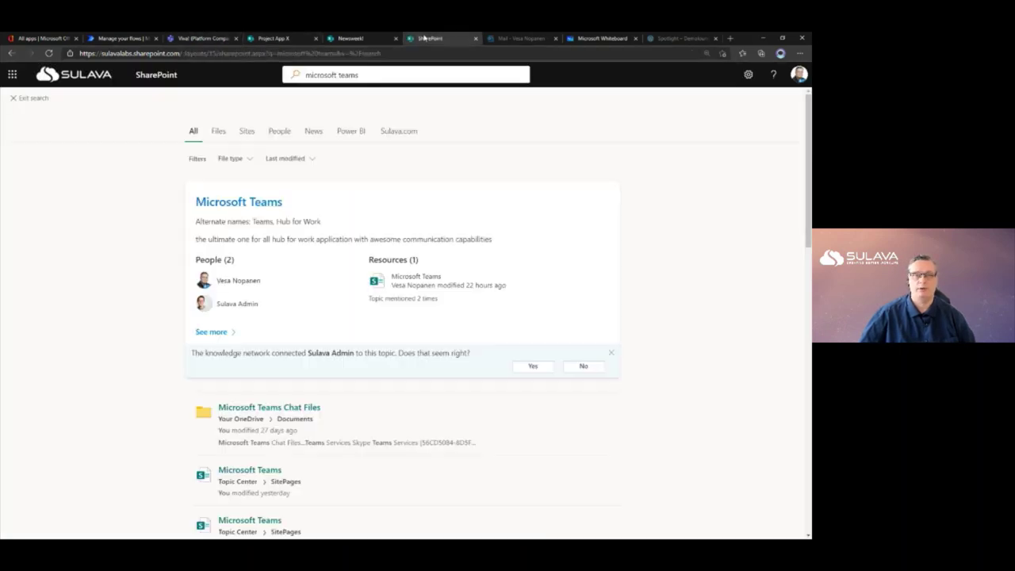
left_click(360, 72)
key("ctrl+a")
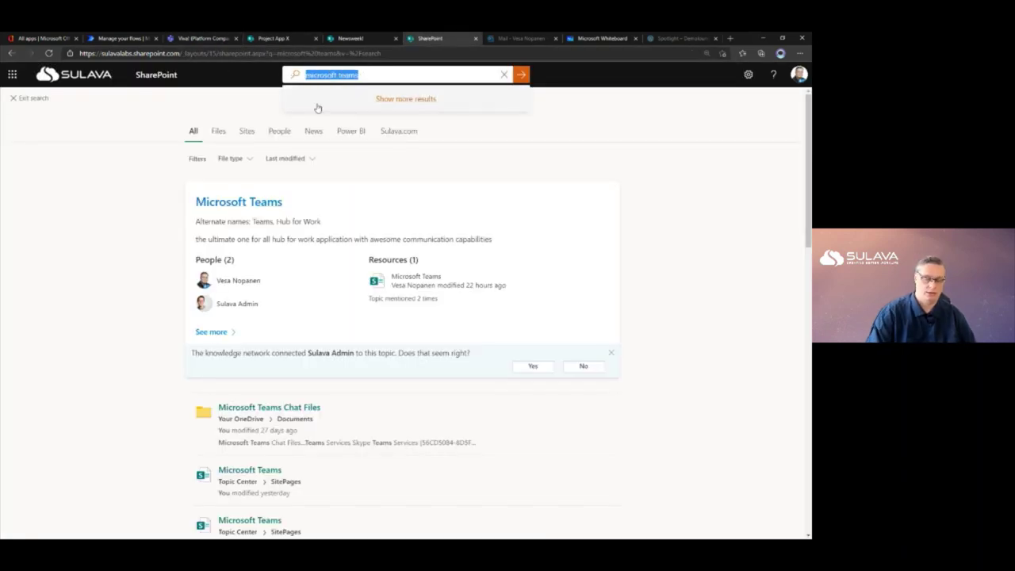
key("BackSpace")
type("proje")
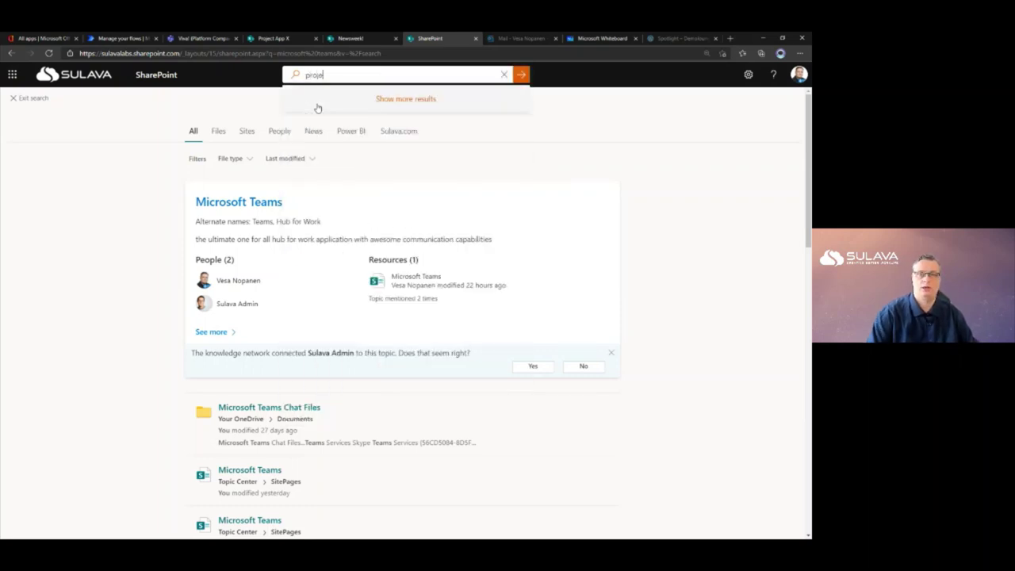
type("ct")
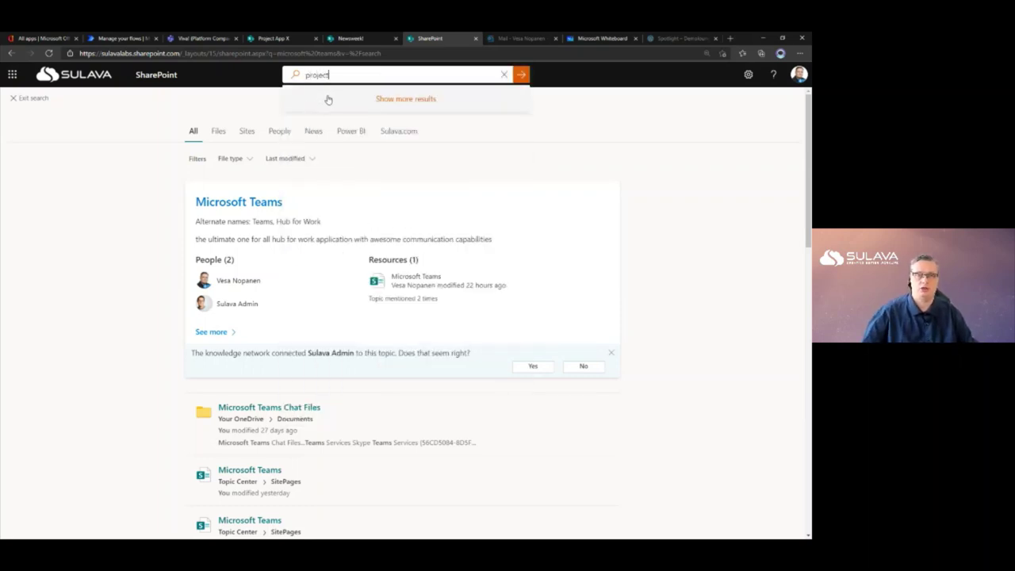
left_click(402, 112)
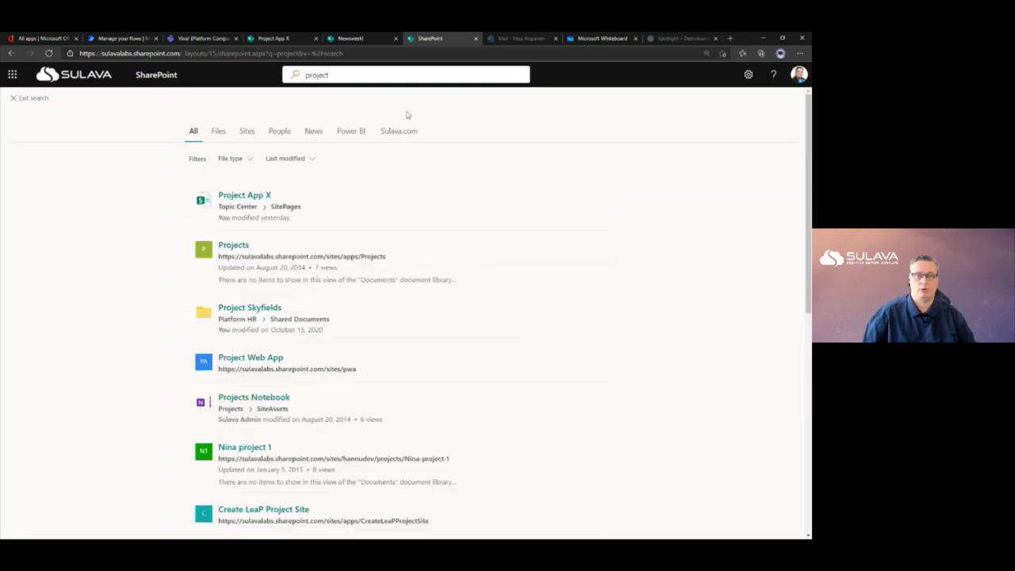
Refine the SharePoint search query to "project app x" and run it
left_click(358, 74)
type("app")
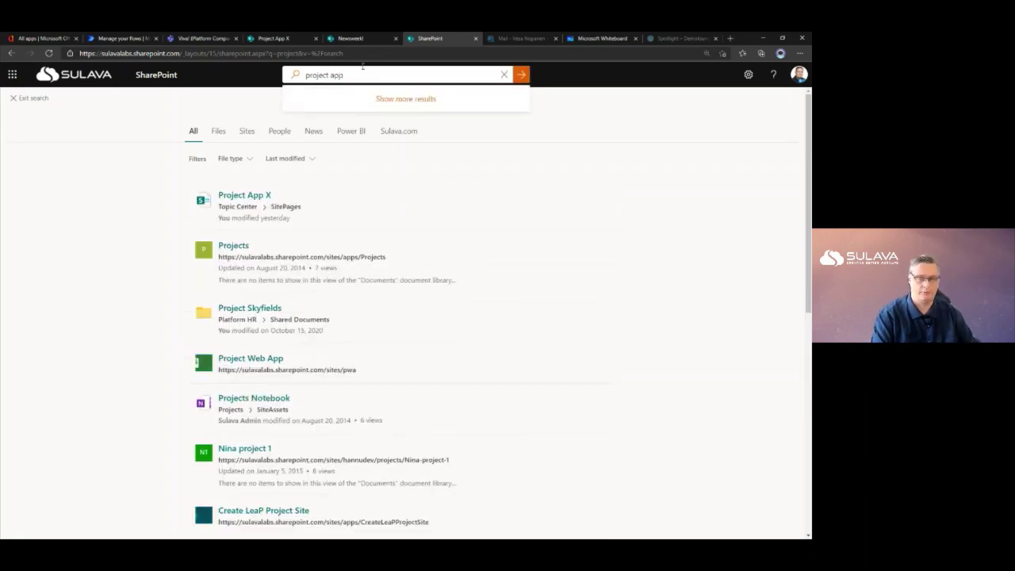
type(" x")
key("Return")
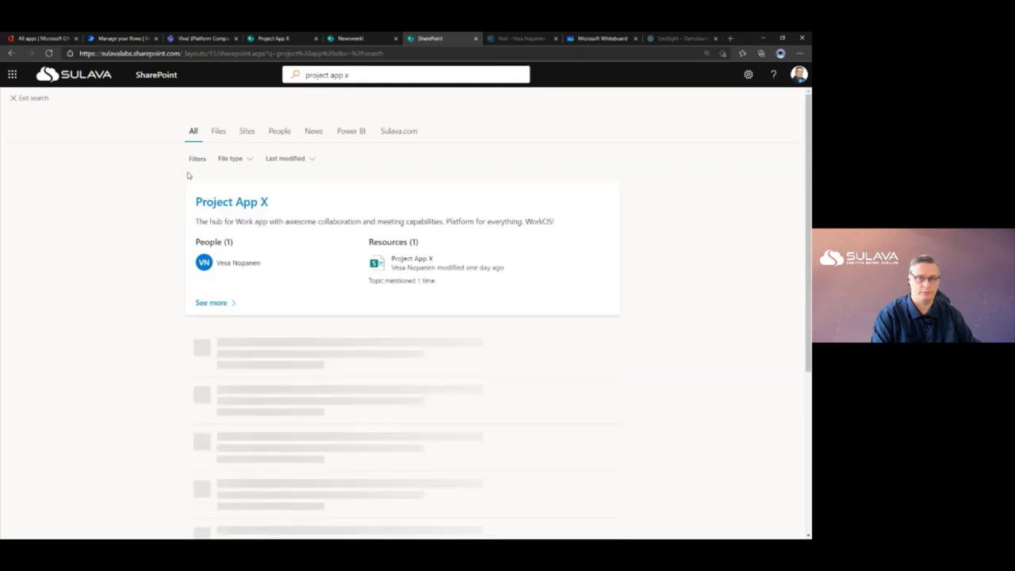